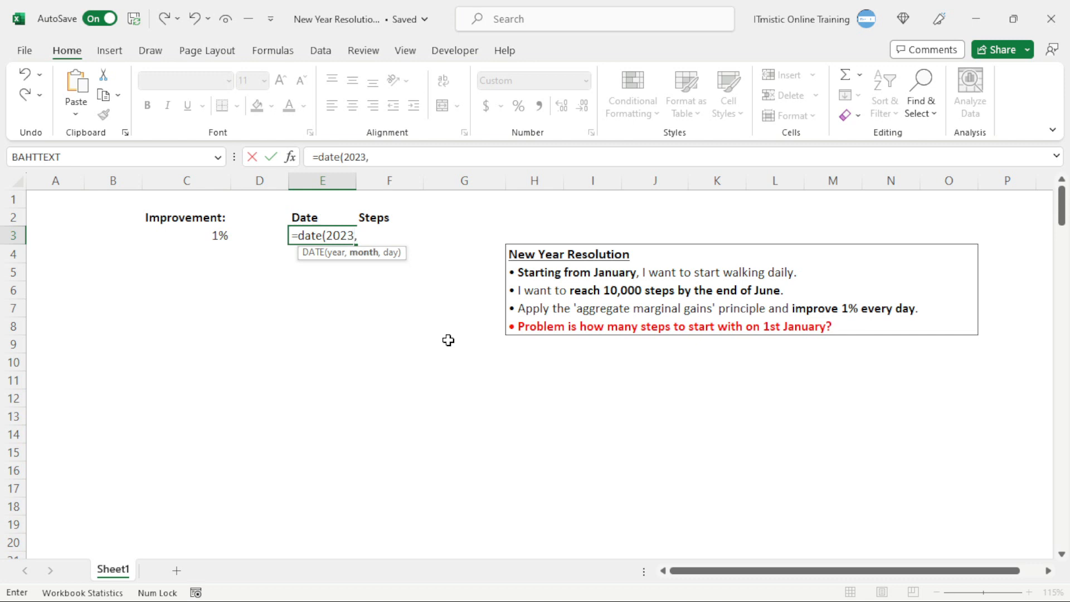
# Complete the DATE formula in E3 so the date list starts on 1 January 2023.
pyautogui.write(')')
pyautogui.press('Return')
pyautogui.press('Up')
# List the remaining dates from E4 with =E3+SEQUENCE(DATE(2023,6,30)-DATE(2023,1,1)) and check the end of the list.
pyautogui.press('Down')
pyautogui.write('=')
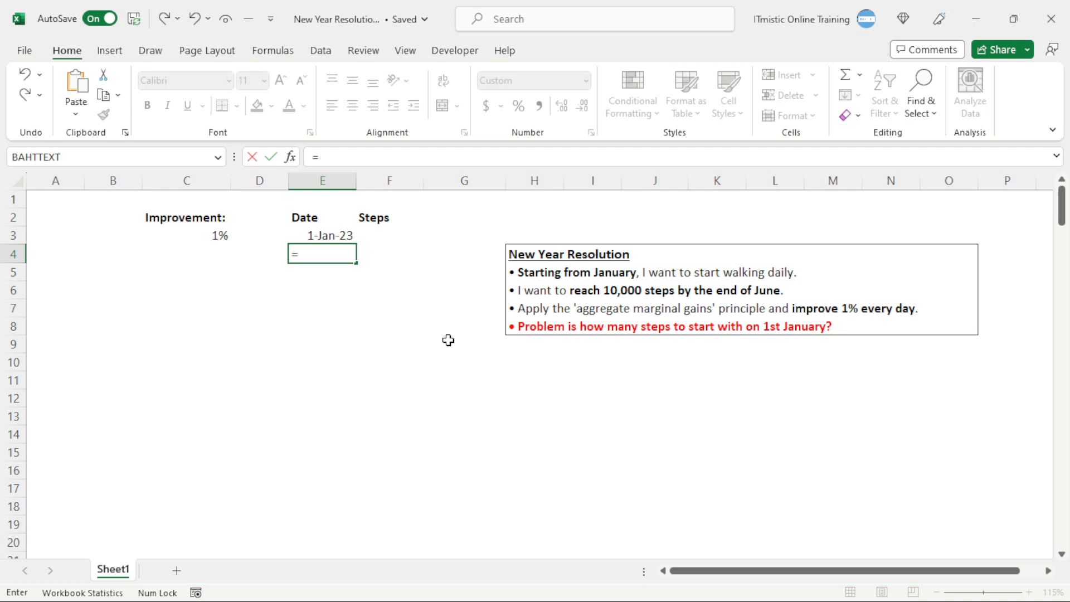
pyautogui.press('Up')
pyautogui.write('+')
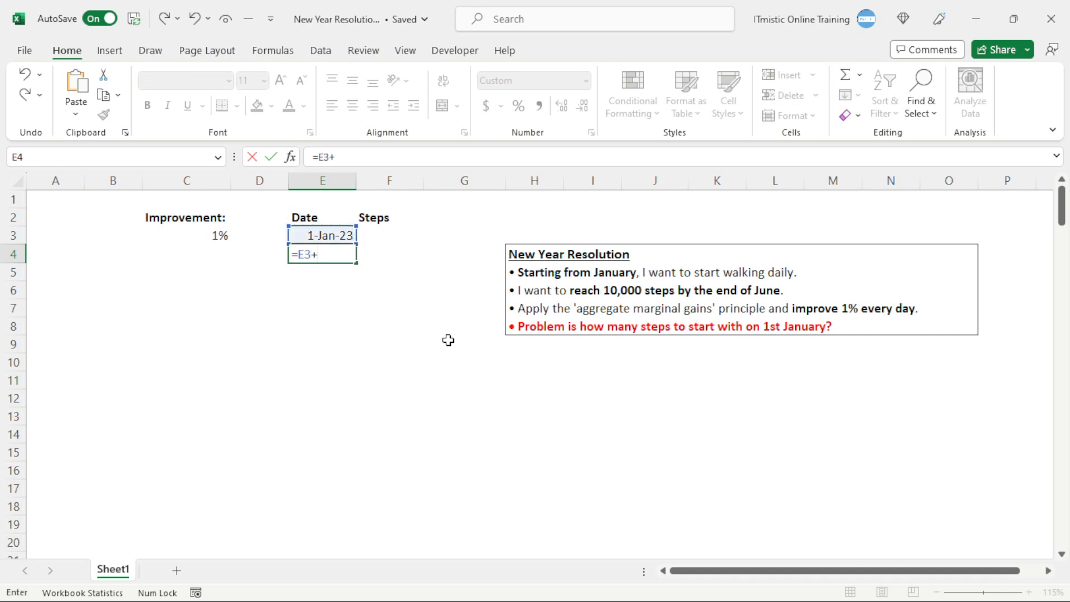
pyautogui.write('seque')
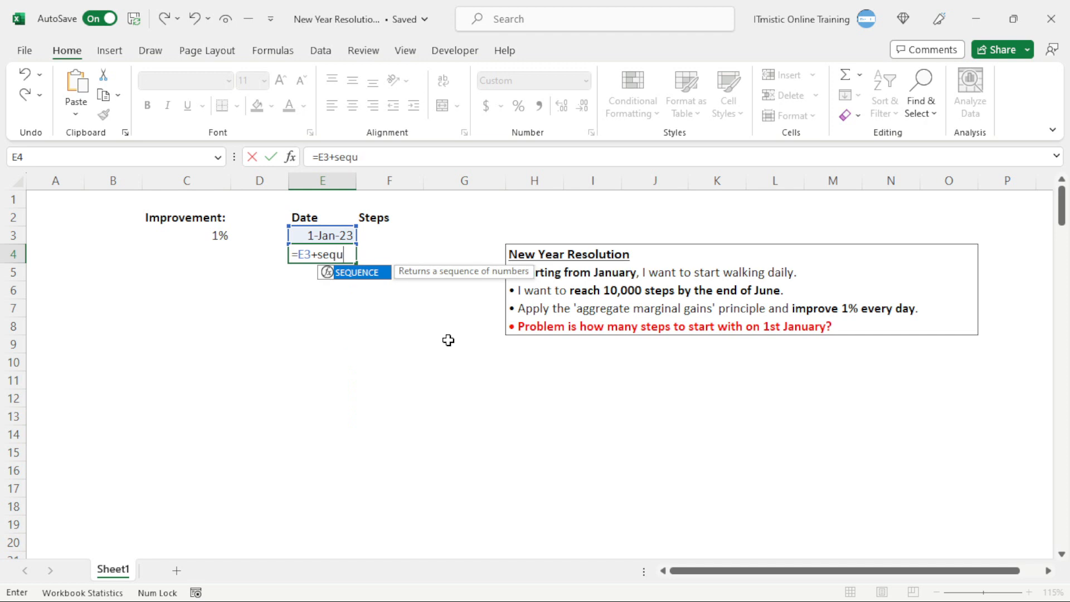
pyautogui.press('Tab')
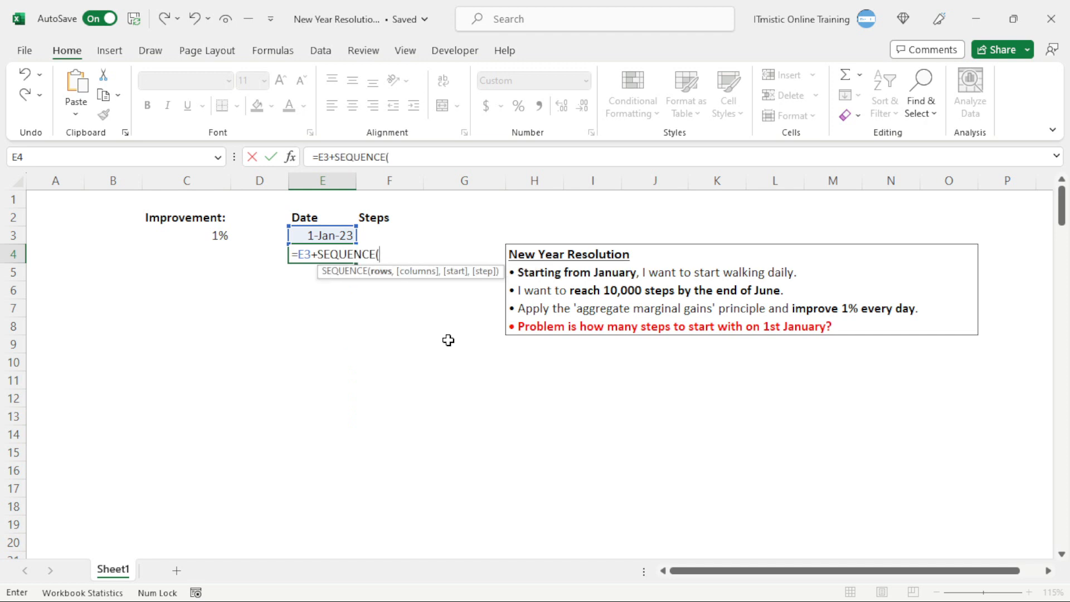
pyautogui.write('da')
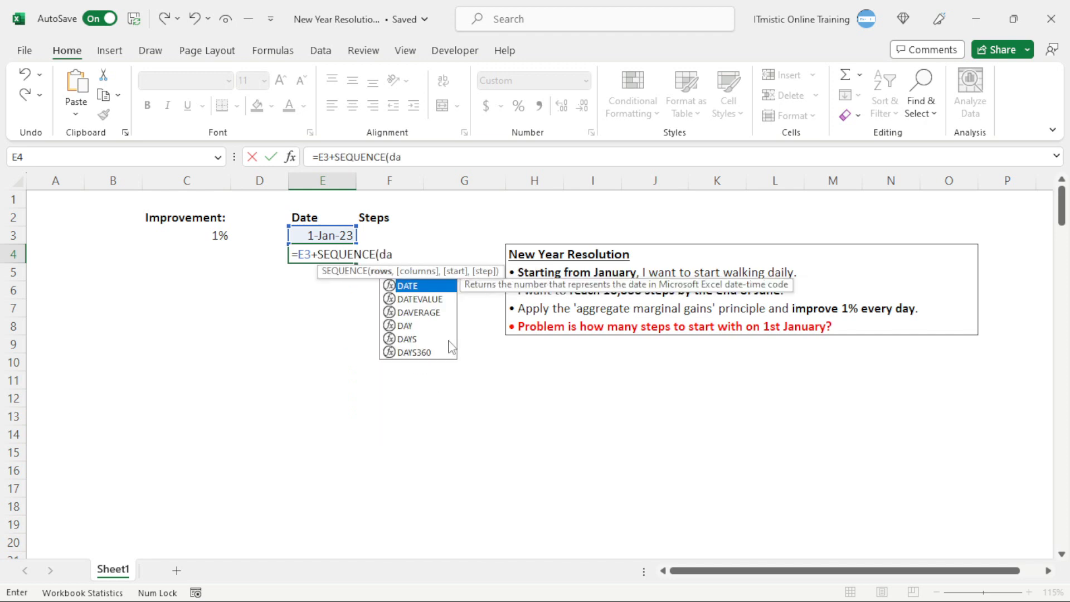
pyautogui.write('te(20')
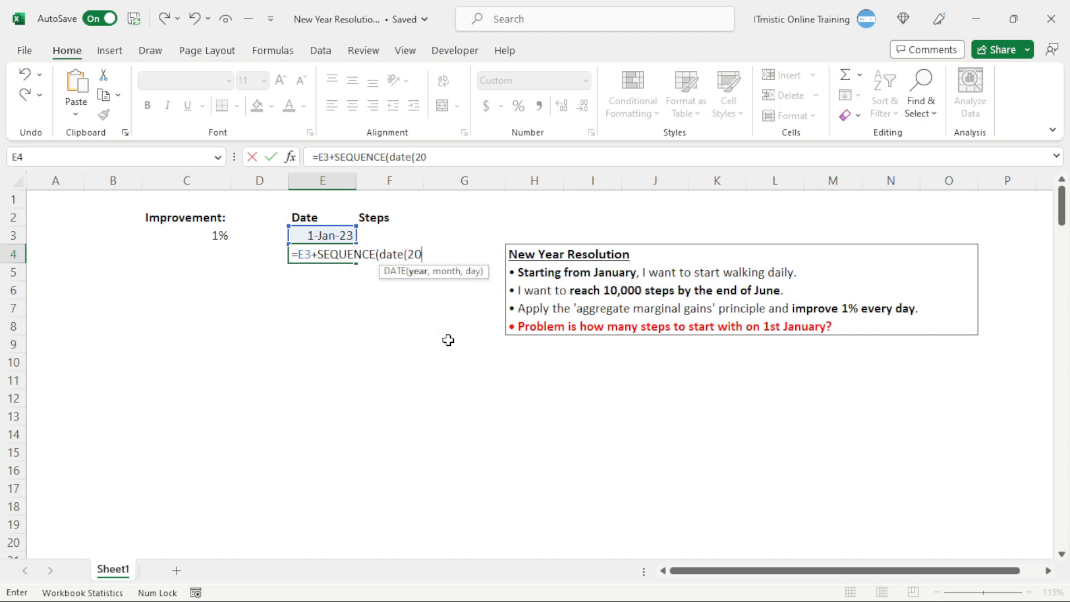
pyautogui.write('23,6,')
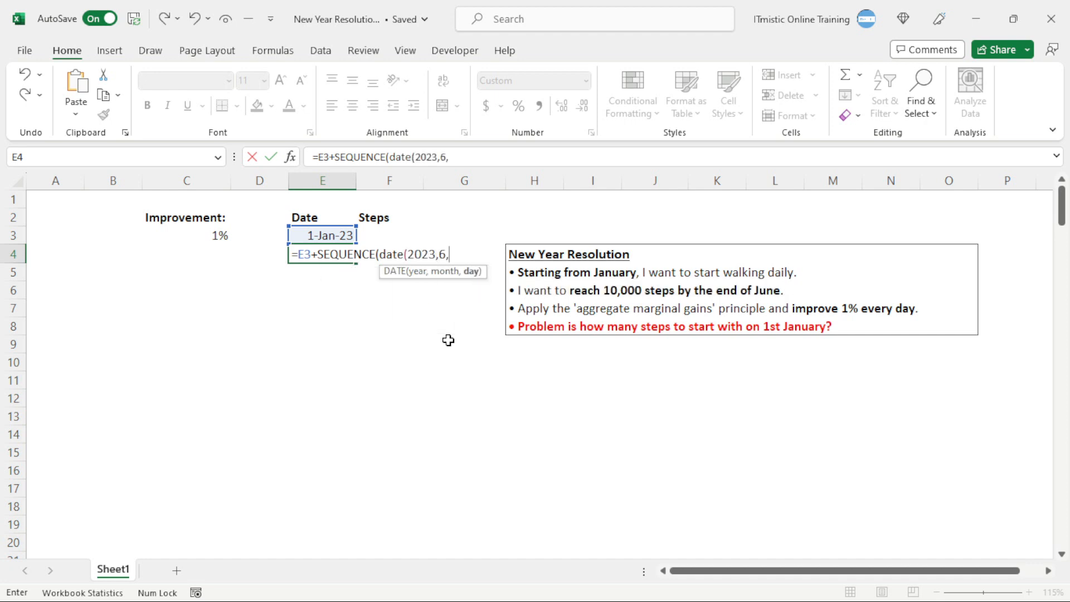
pyautogui.write('30)-')
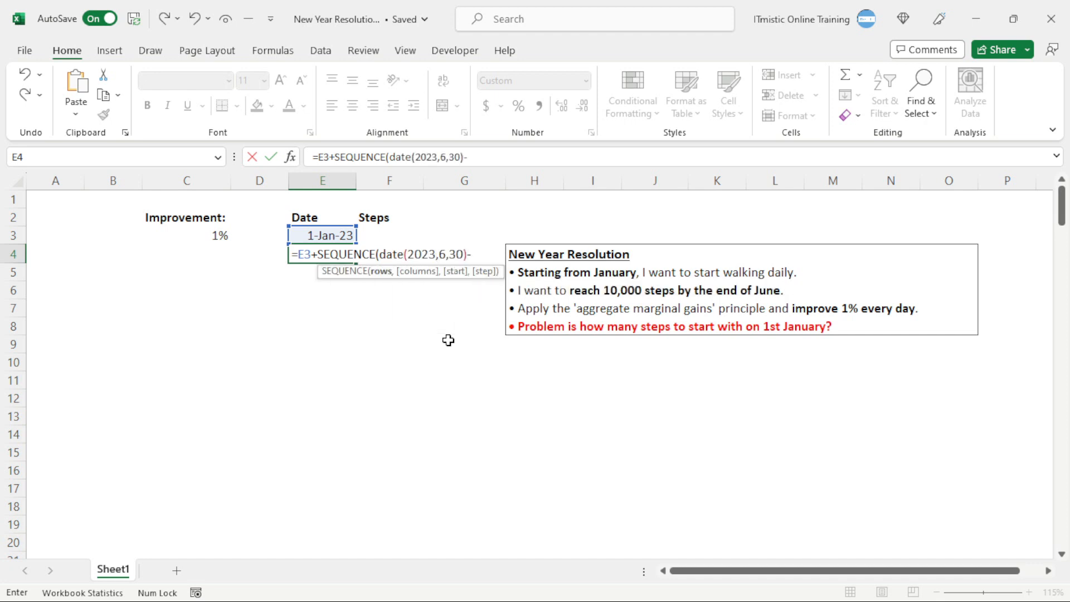
pyautogui.write('date')
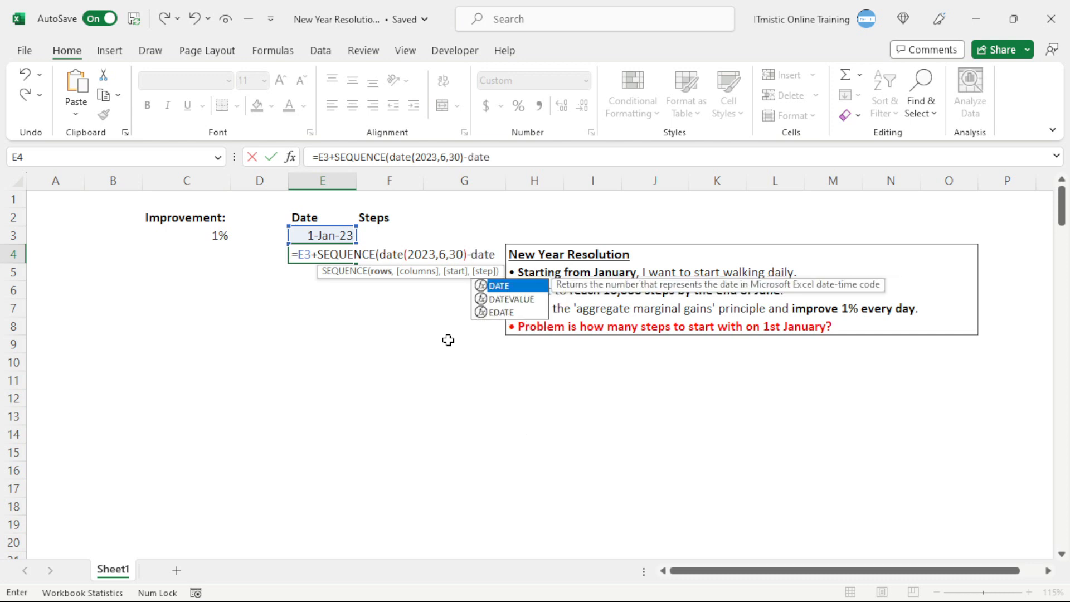
pyautogui.write('(')
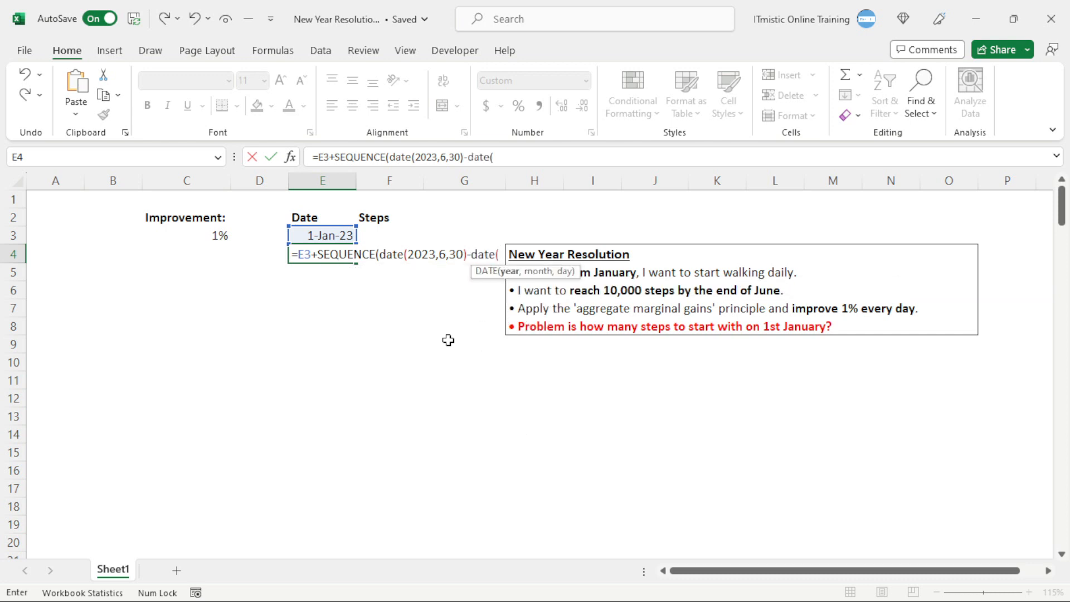
pyautogui.write('2023,1,1))')
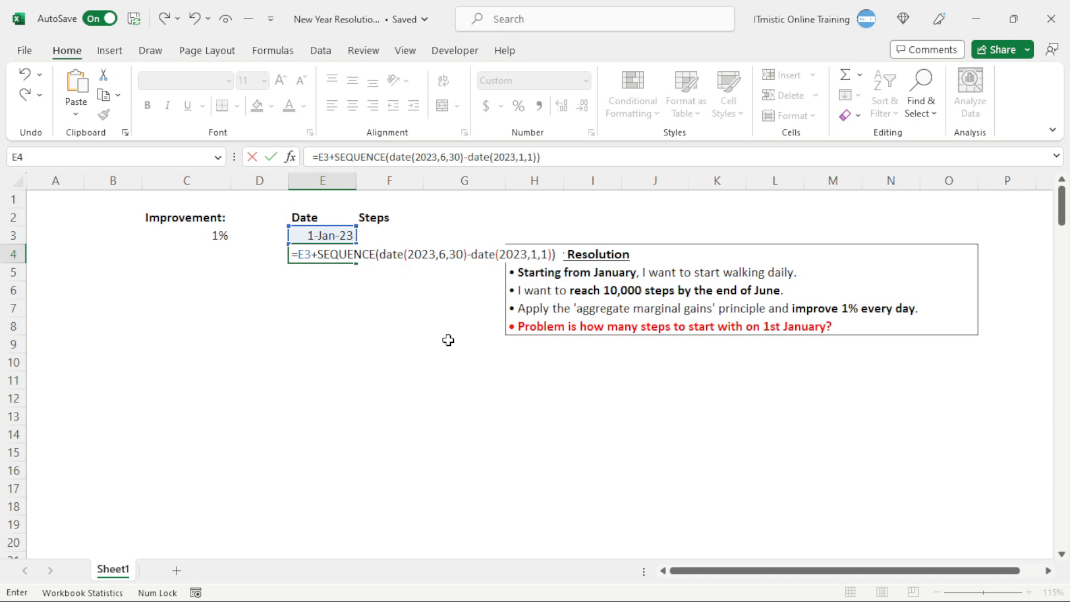
pyautogui.press('Return')
pyautogui.hotkey('ctrl', 'Down')
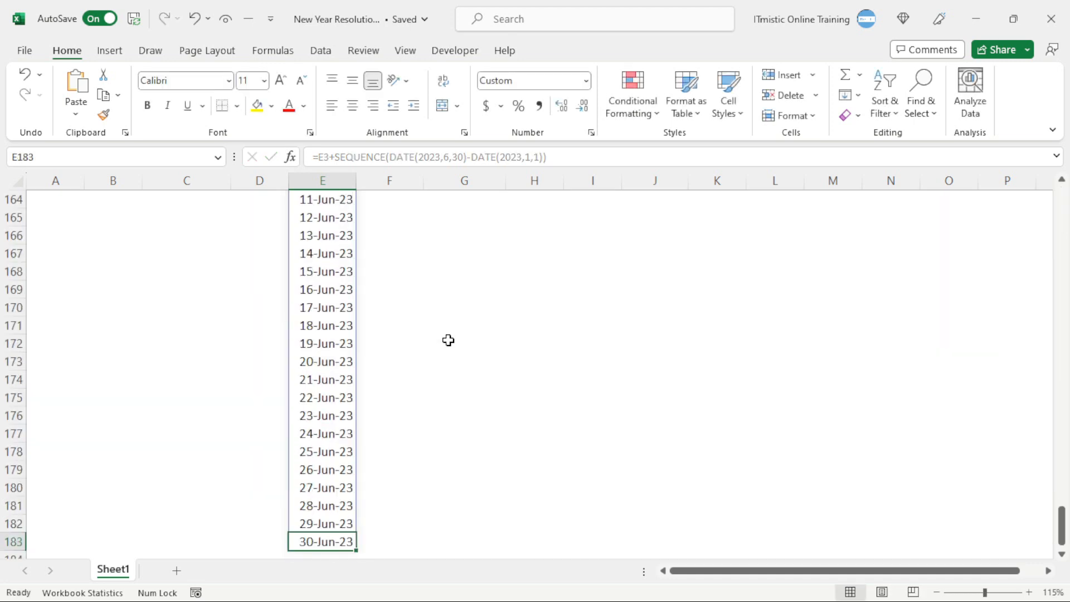
pyautogui.scroll(-2, 449, 340)
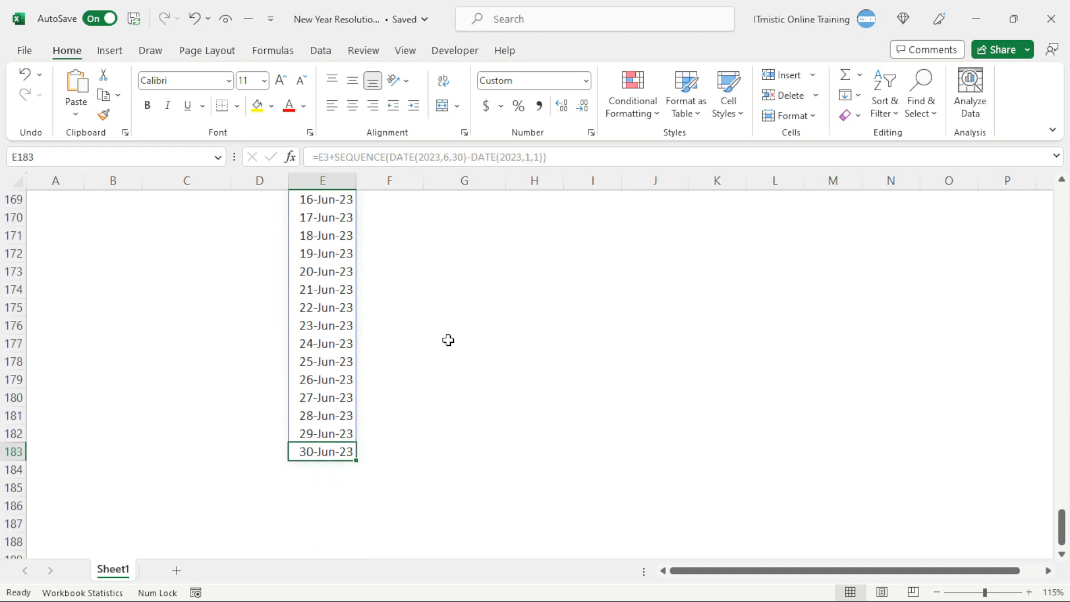
# Enter 1000 in F3 as the number of steps for 1 January.
pyautogui.hotkey('ctrl', 'Up')
pyautogui.press('Right')
pyautogui.press('Down')
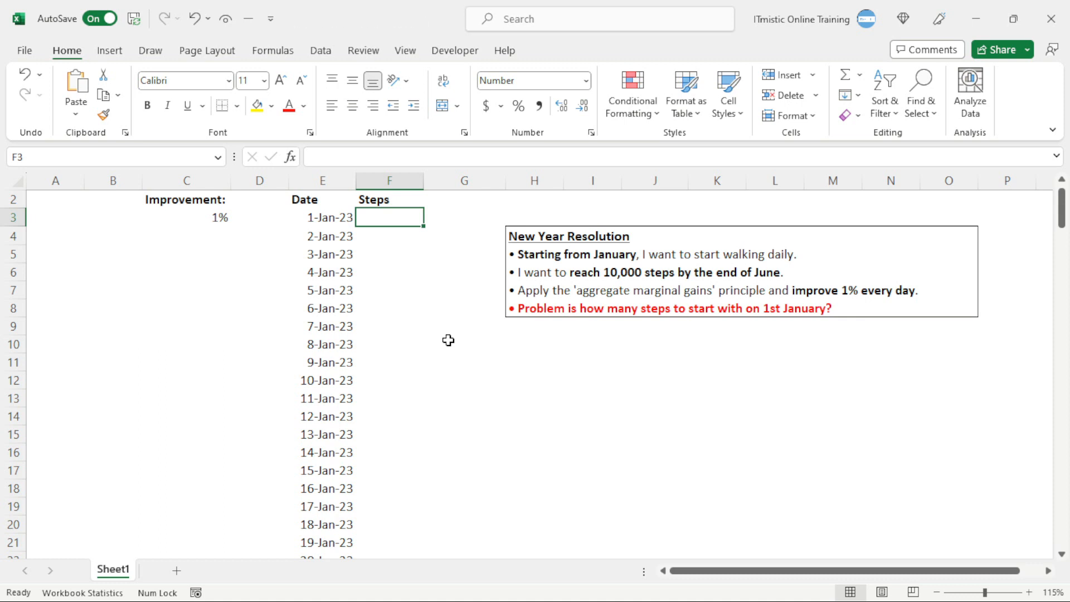
pyautogui.write('1000')
pyautogui.press('Return')
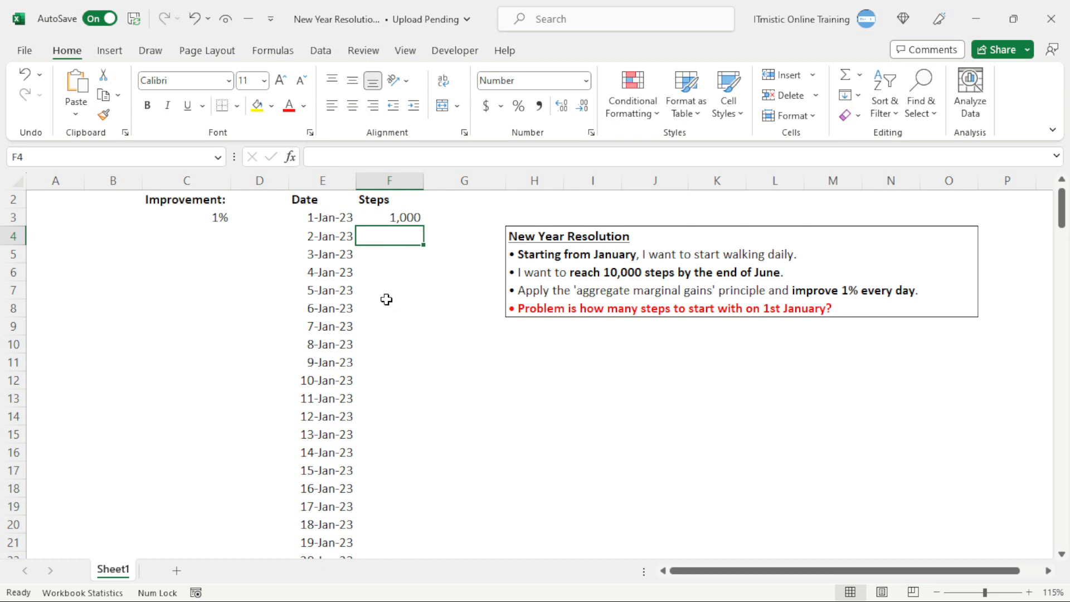
# Calculate the 2 January steps in F4 with =F3+F3*C3 and fill the formula down beside all the dates.
pyautogui.click(395, 220)
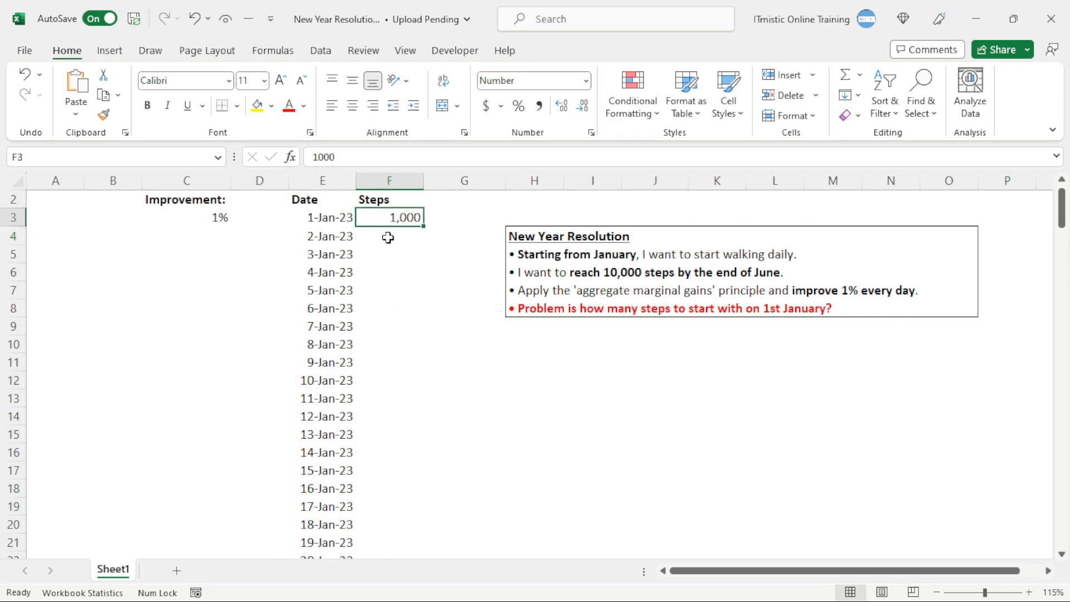
pyautogui.click(387, 236)
pyautogui.write('=')
pyautogui.press('Up')
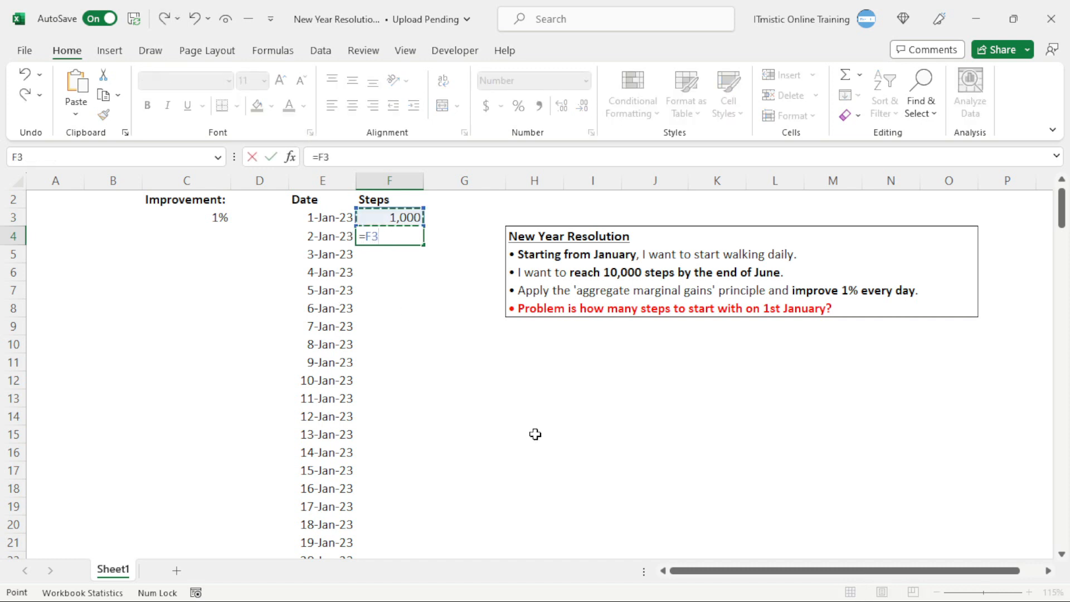
pyautogui.write('+')
pyautogui.press('Up')
pyautogui.write('*')
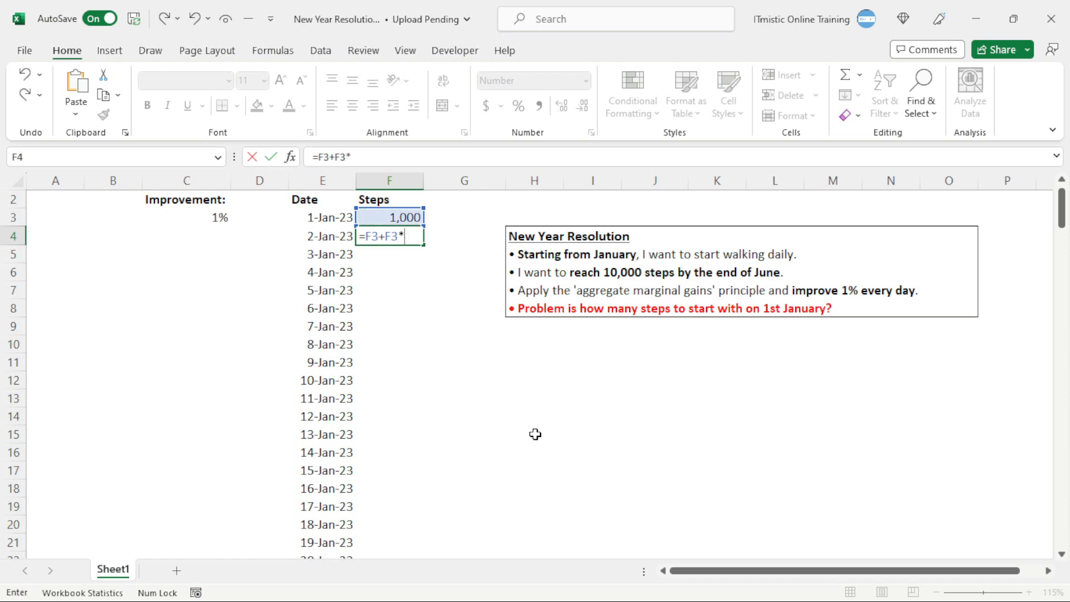
pyautogui.click(218, 214)
pyautogui.press('Return')
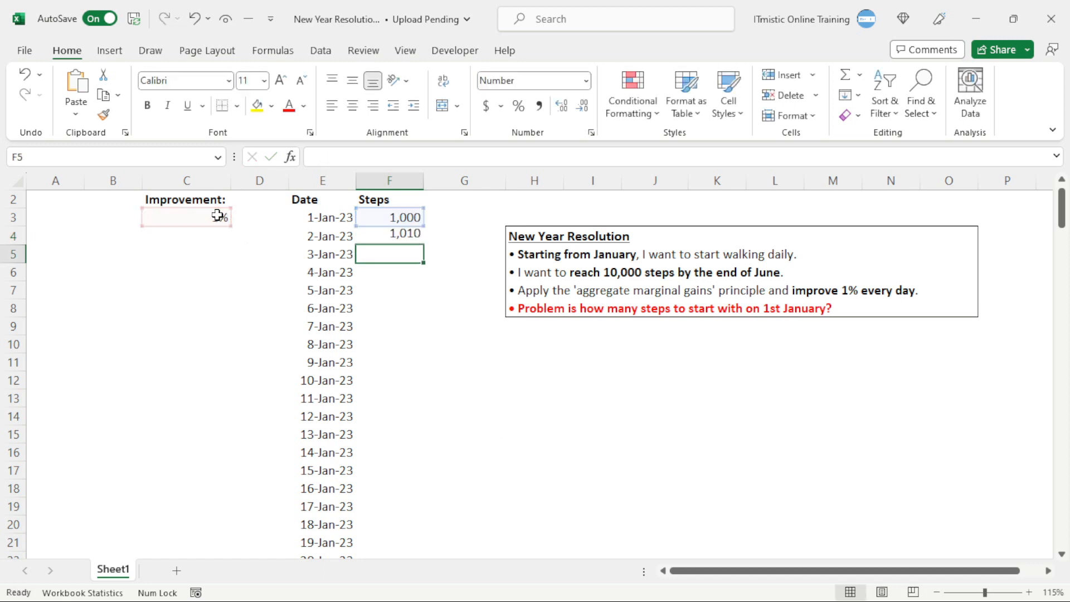
pyautogui.click(378, 236)
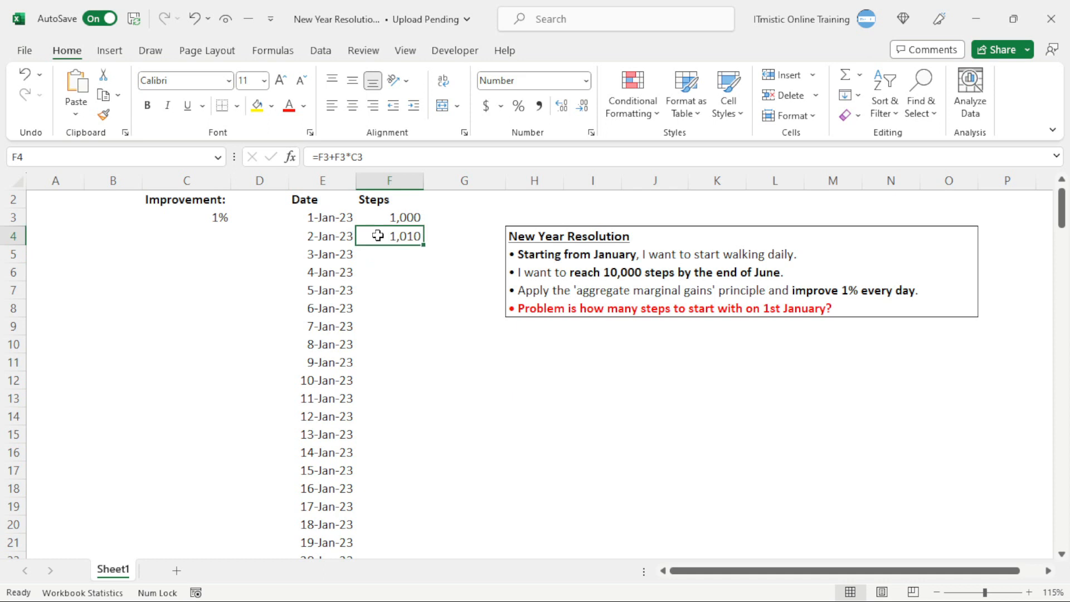
pyautogui.doubleClick(424, 245)
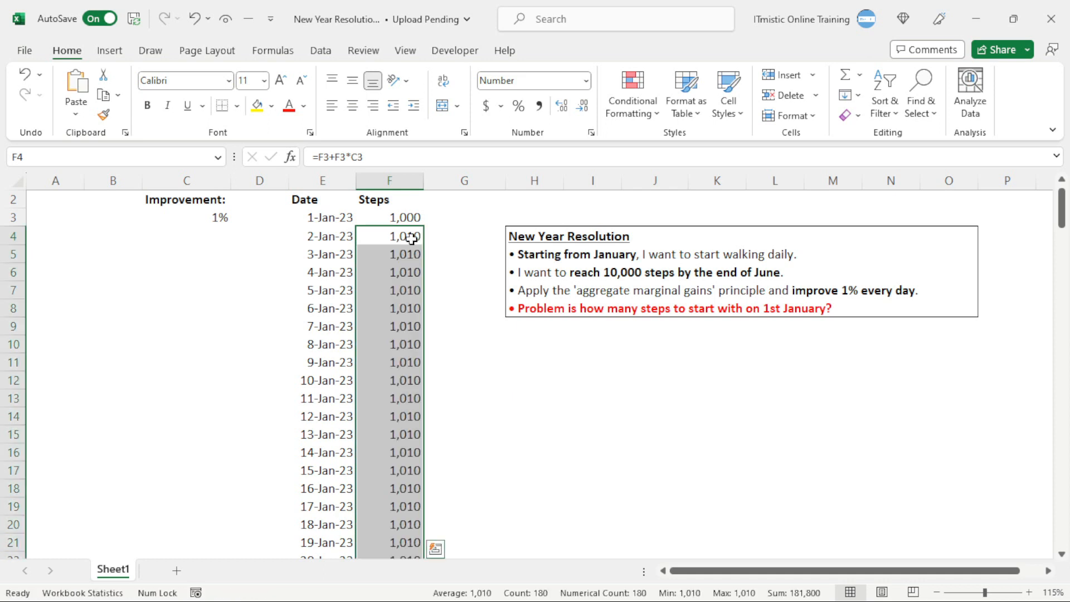
# Make the improvement reference absolute in F4, giving =F3+F3*$C$3, and refill the Steps column down to the last date.
pyautogui.doubleClick(412, 237)
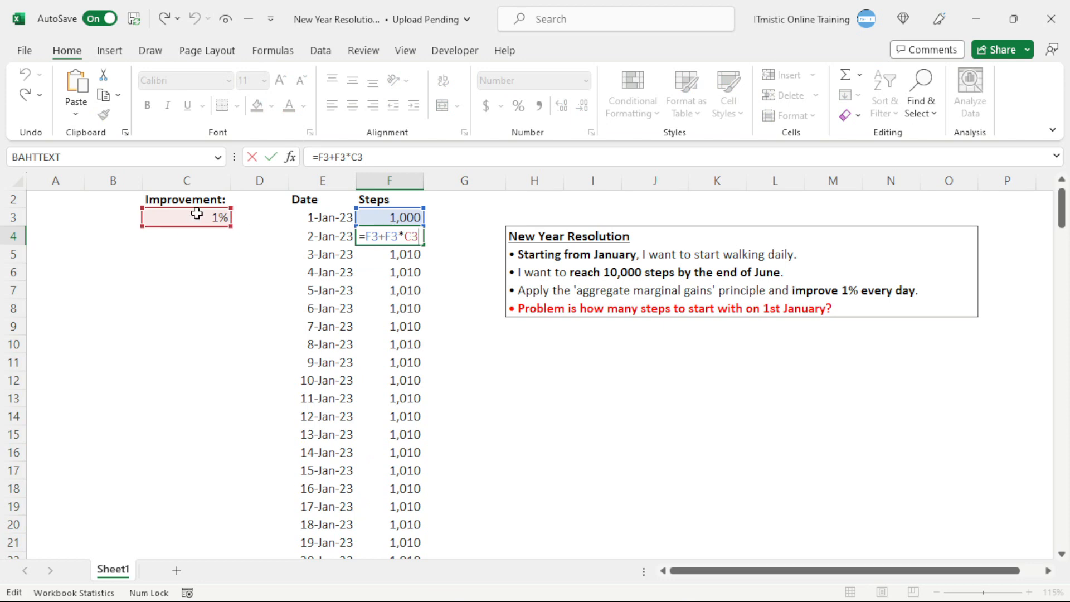
pyautogui.doubleClick(412, 237)
pyautogui.press('F4')
pyautogui.hotkey('ctrl', 'Return')
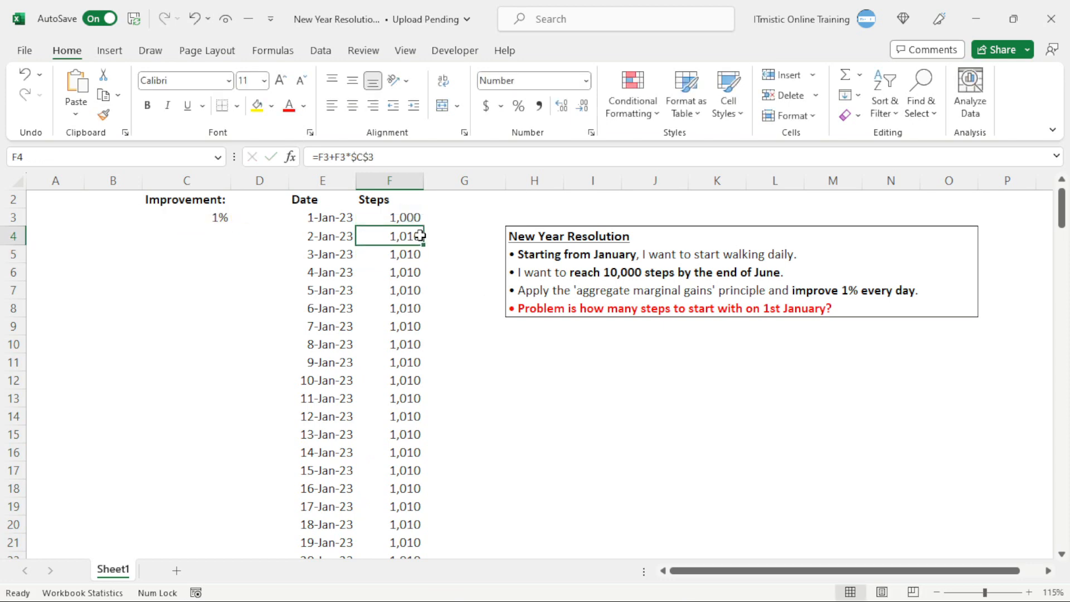
pyautogui.doubleClick(423, 245)
# Check the number of steps calculated for 30 June at the end of the Steps column.
pyautogui.click(383, 314)
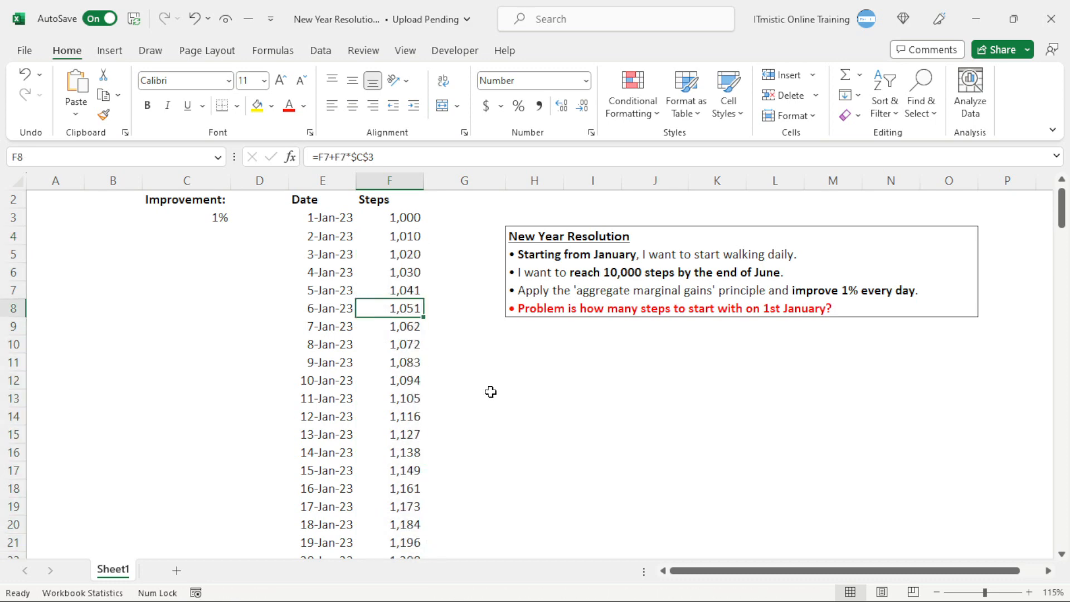
pyautogui.hotkey('ctrl', 'Down')
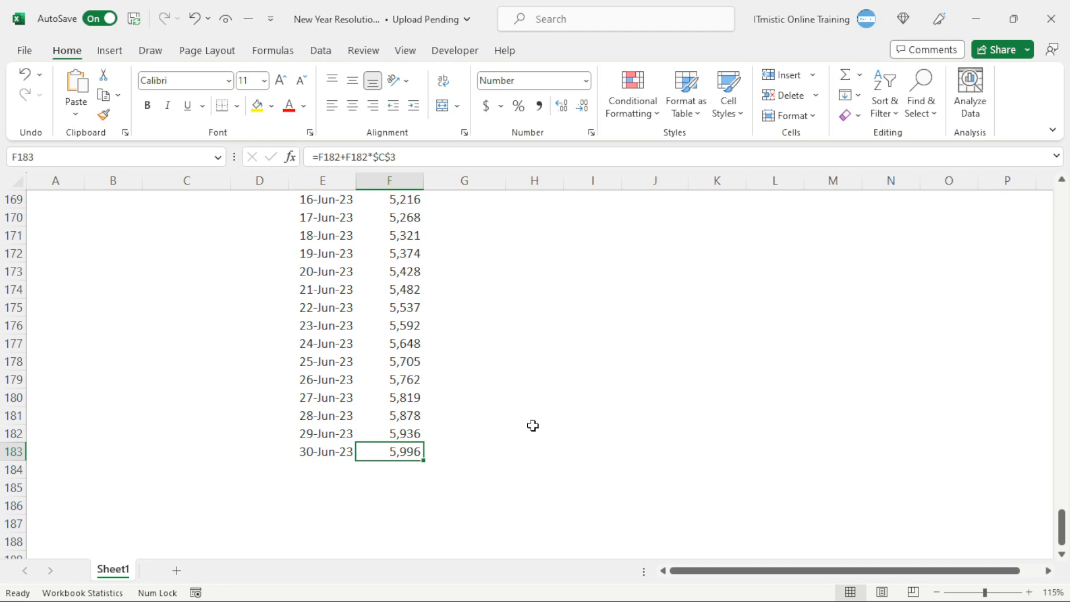
pyautogui.scroll(-2, 533, 425)
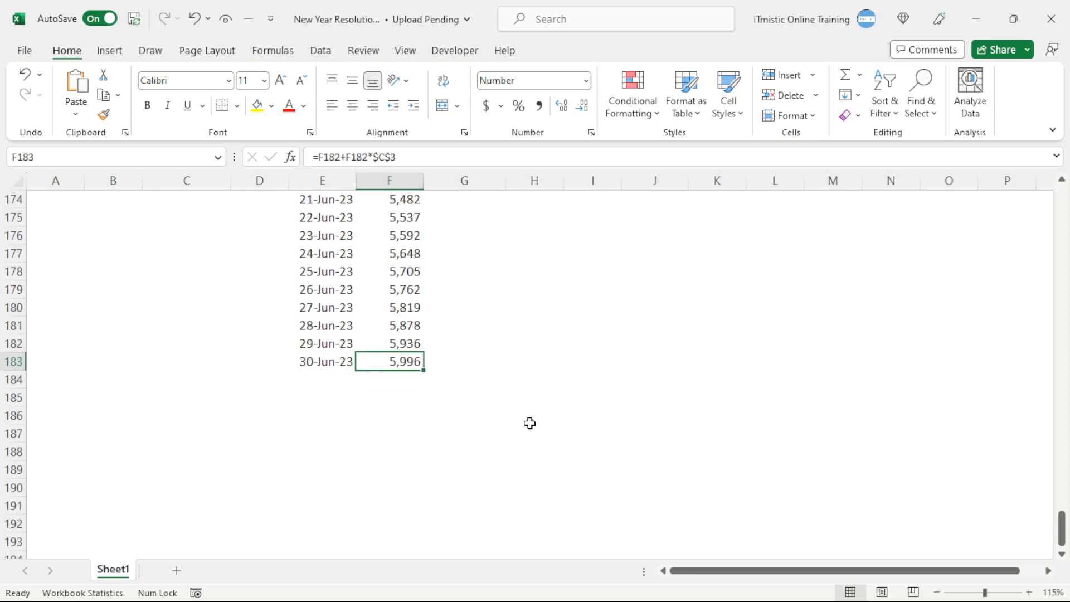
# Try 2000 as the starting steps in F3 and check the 30 June figure.
pyautogui.hotkey('ctrl', 'Up')
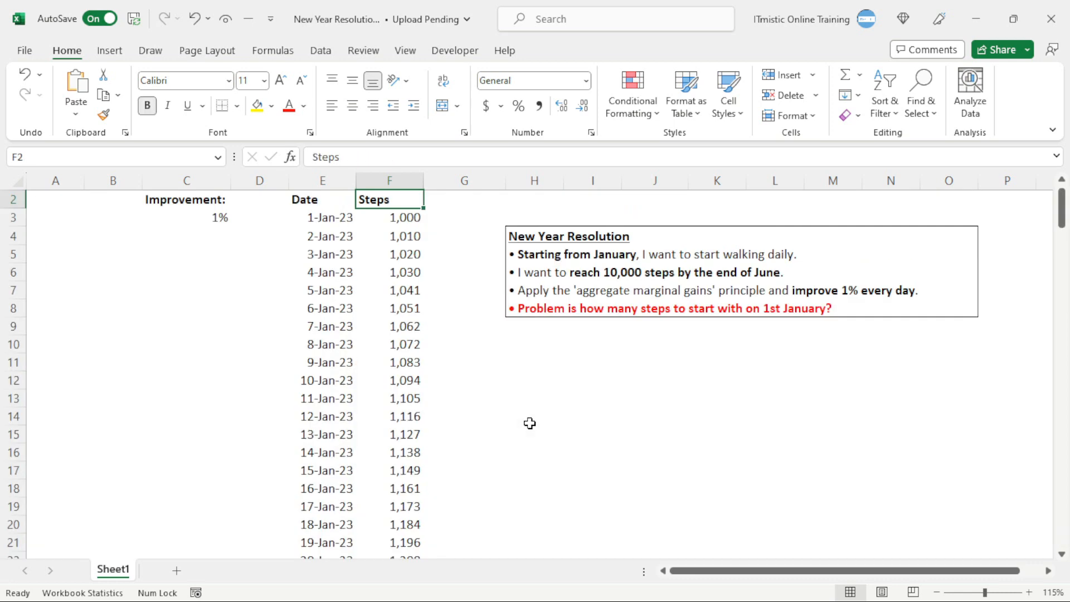
pyautogui.click(397, 221)
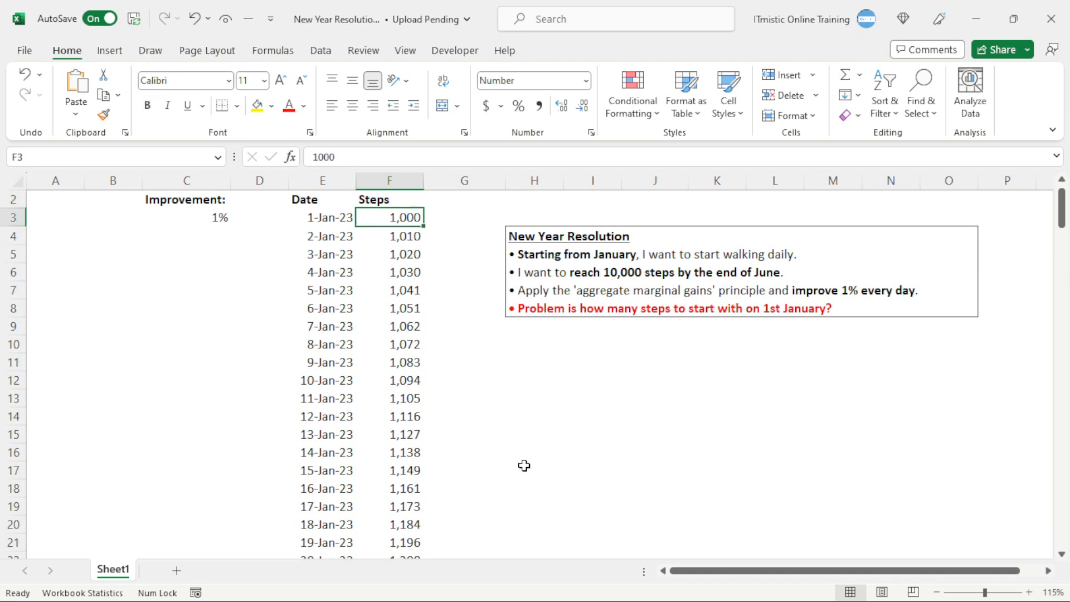
pyautogui.write('2000')
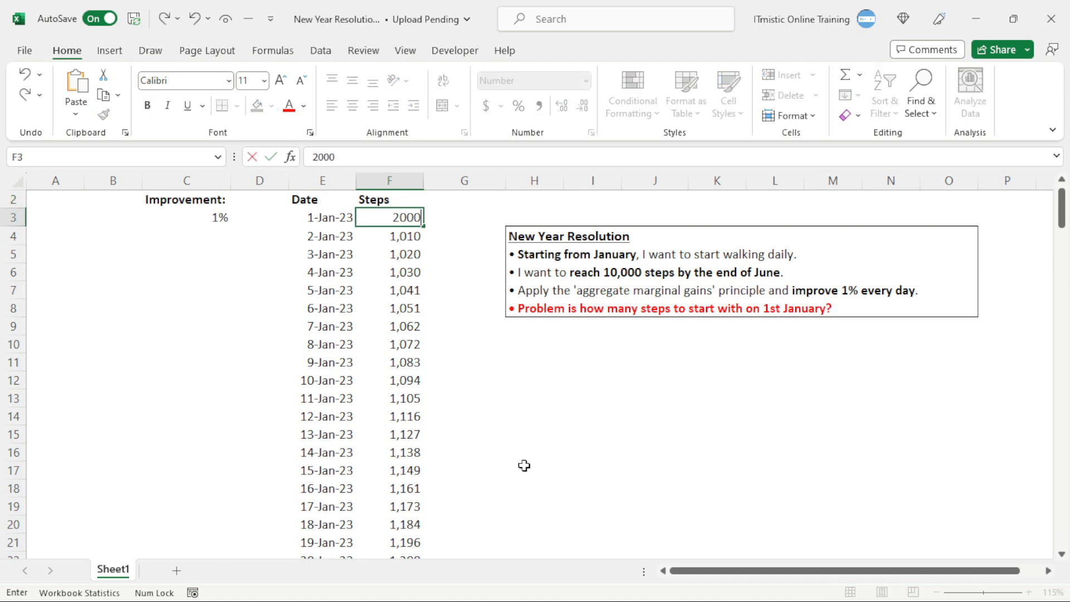
pyautogui.press('Return')
pyautogui.press('Up')
pyautogui.hotkey('ctrl', 'Down')
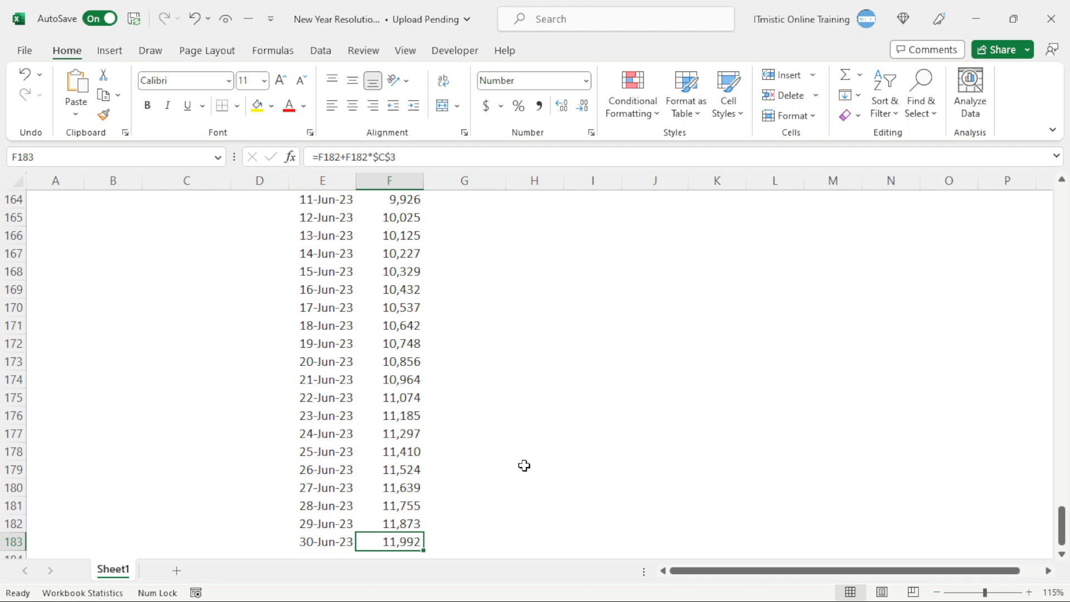
# Set the starting steps in F3 to 1700 and check the resulting figure for 30 June.
pyautogui.hotkey('ctrl', 'Up')
pyautogui.press('Down')
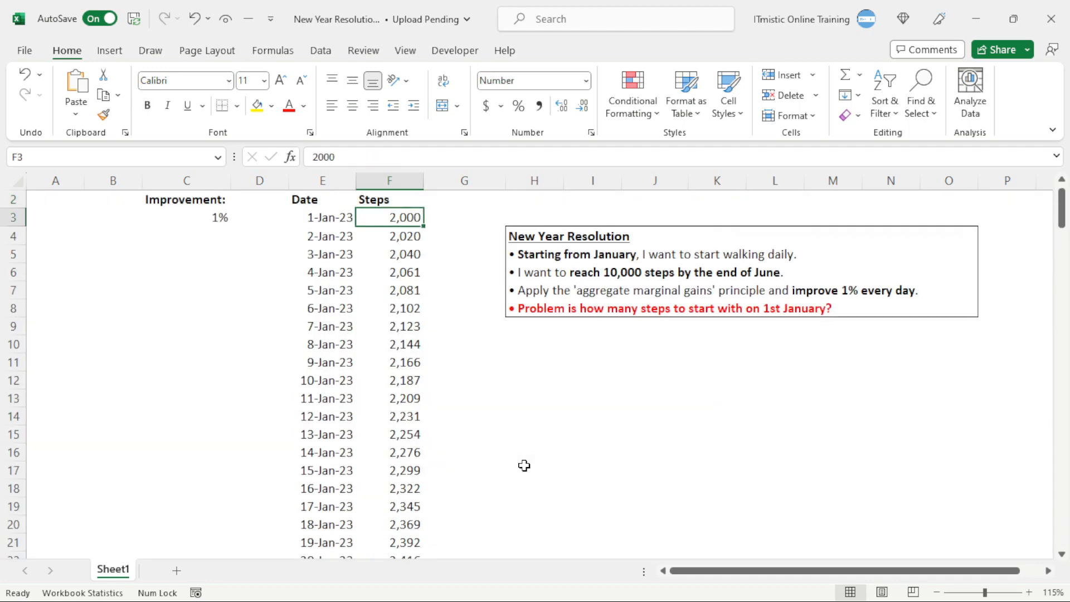
pyautogui.write('1700')
pyautogui.press('Return')
pyautogui.hotkey('ctrl', 'Down')
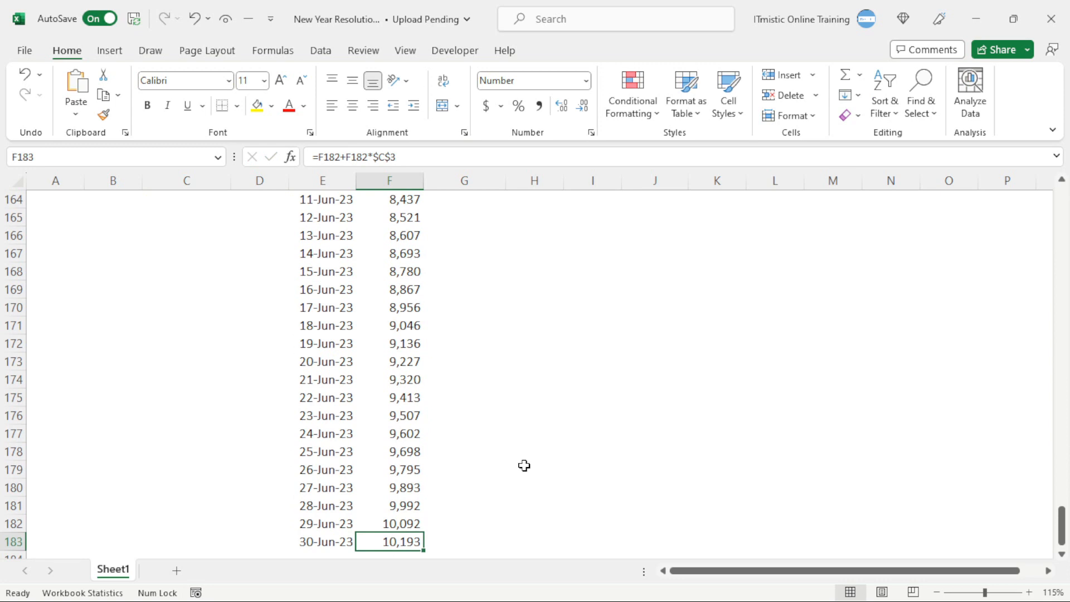
pyautogui.hotkey('ctrl', 'Up')
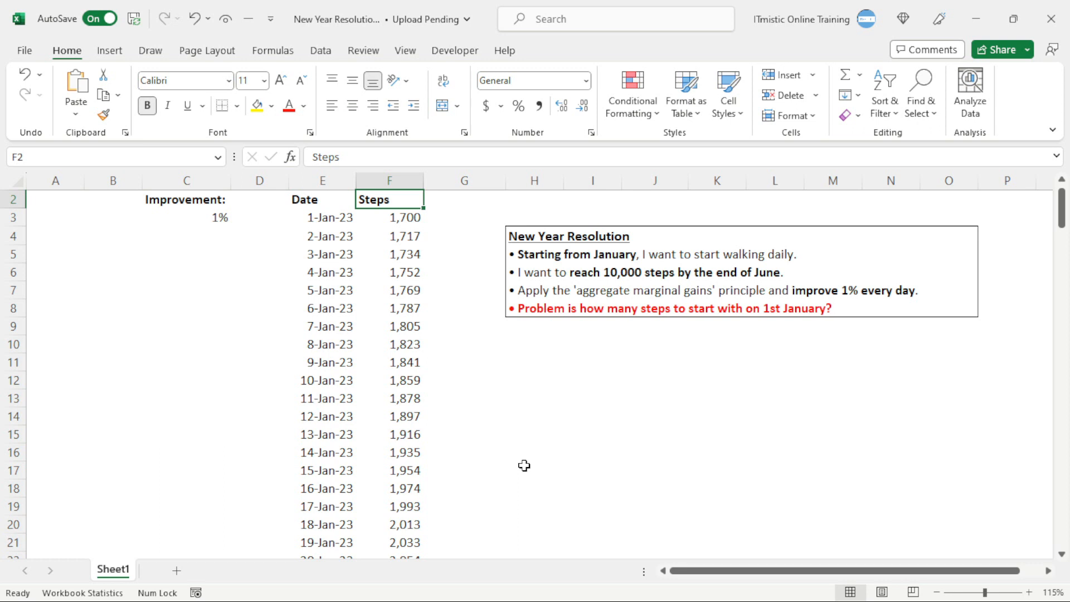
pyautogui.press('Down')
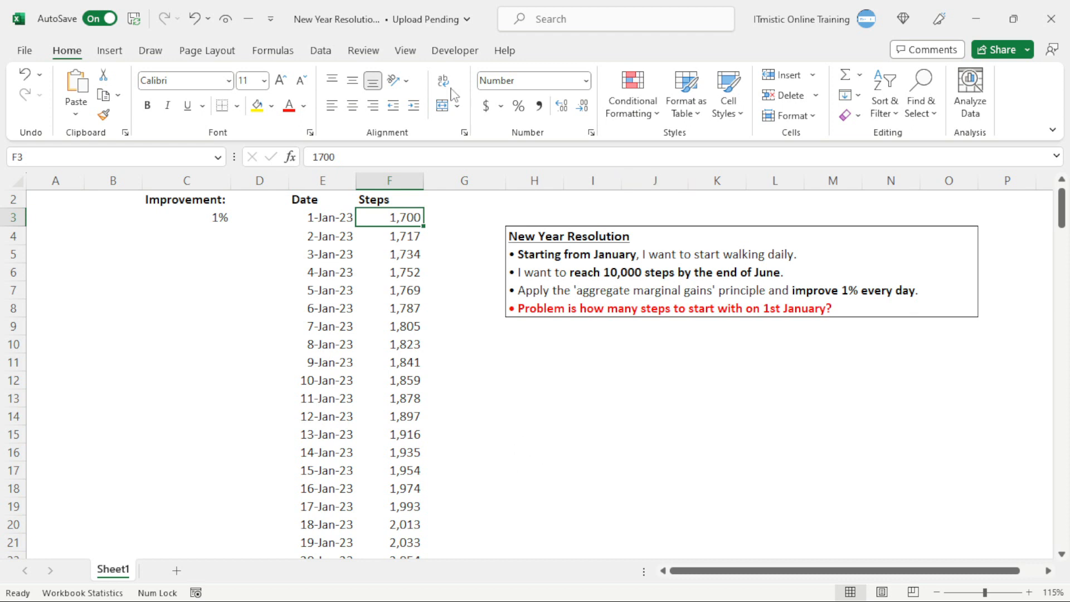
# Start a Goal Seek that sets the 30 June steps cell F183 to the value 10000.
pyautogui.click(321, 51)
pyautogui.click(905, 106)
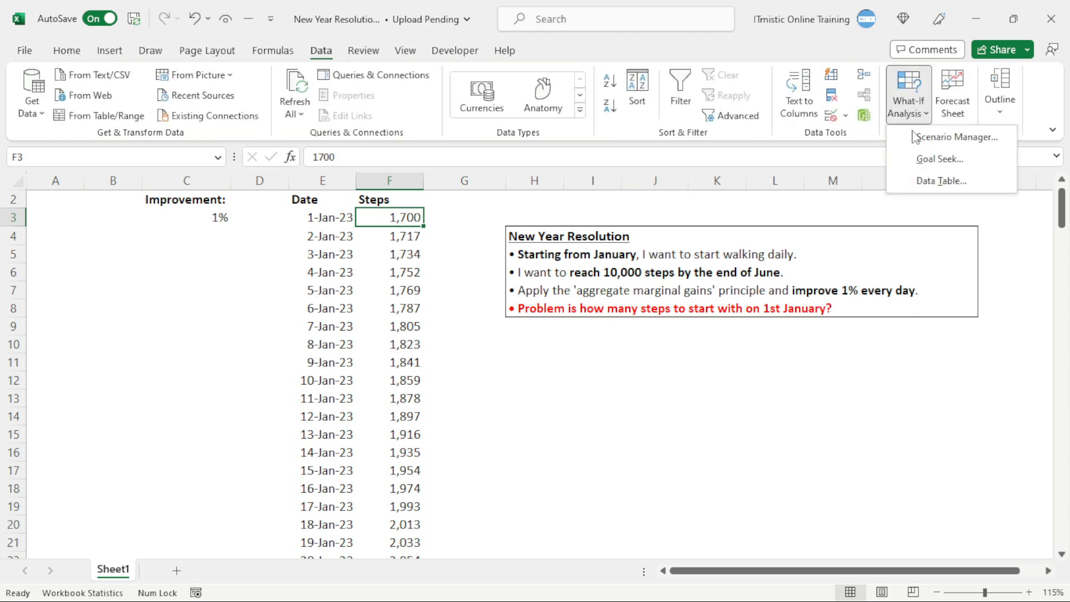
pyautogui.click(940, 159)
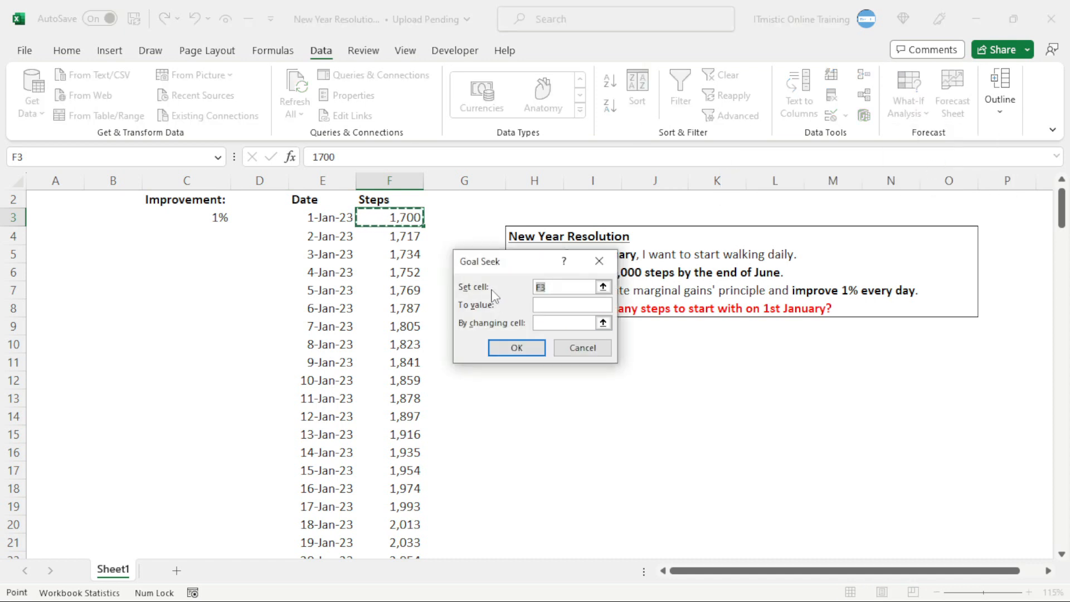
pyautogui.click(563, 287)
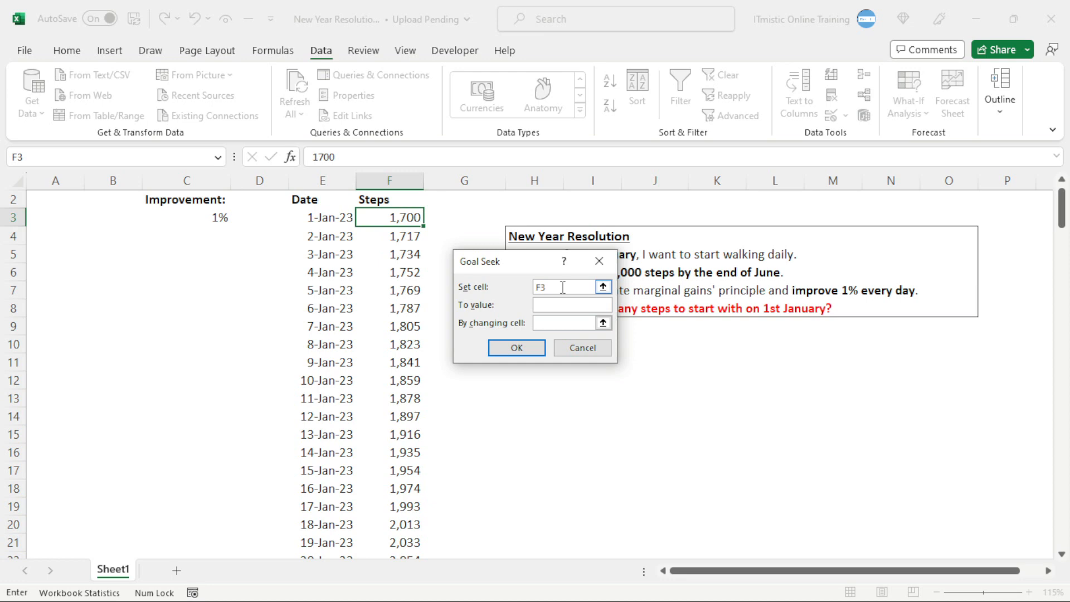
pyautogui.click(398, 219)
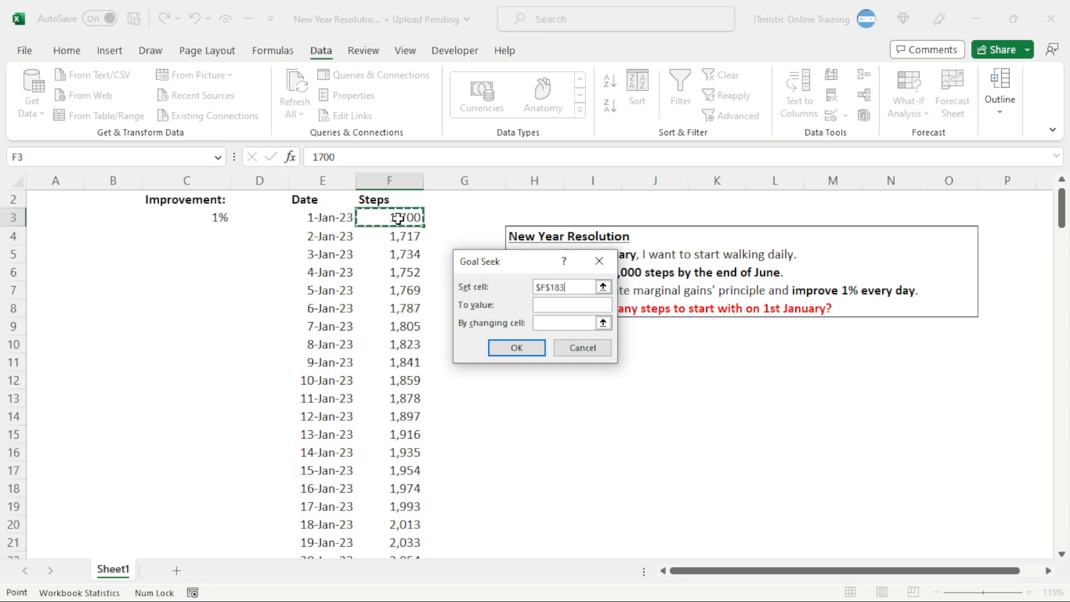
pyautogui.scroll(-2, 387, 485)
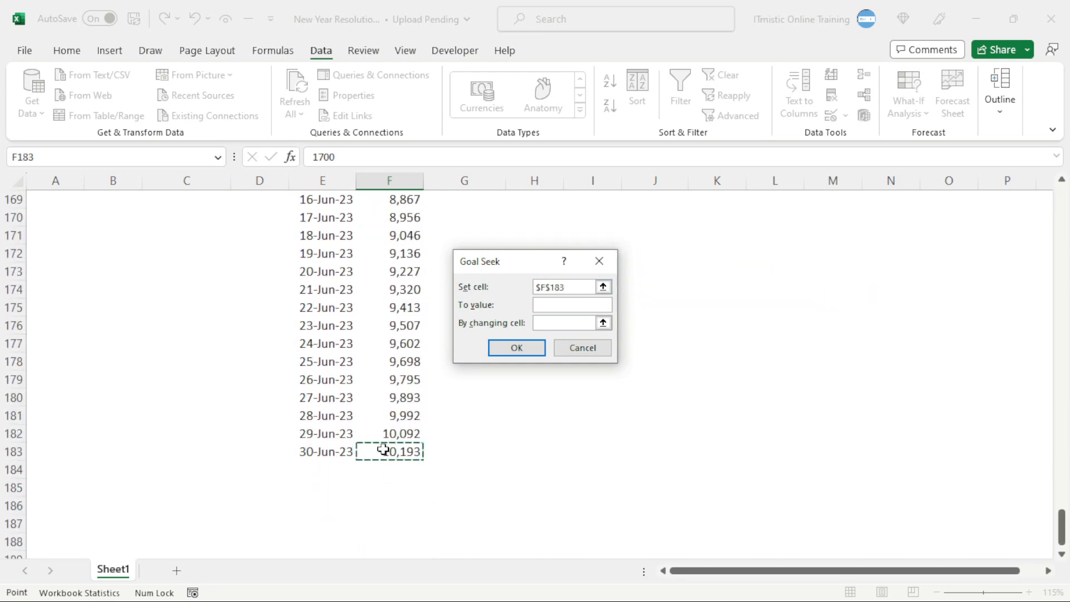
pyautogui.click(557, 306)
pyautogui.write('10000')
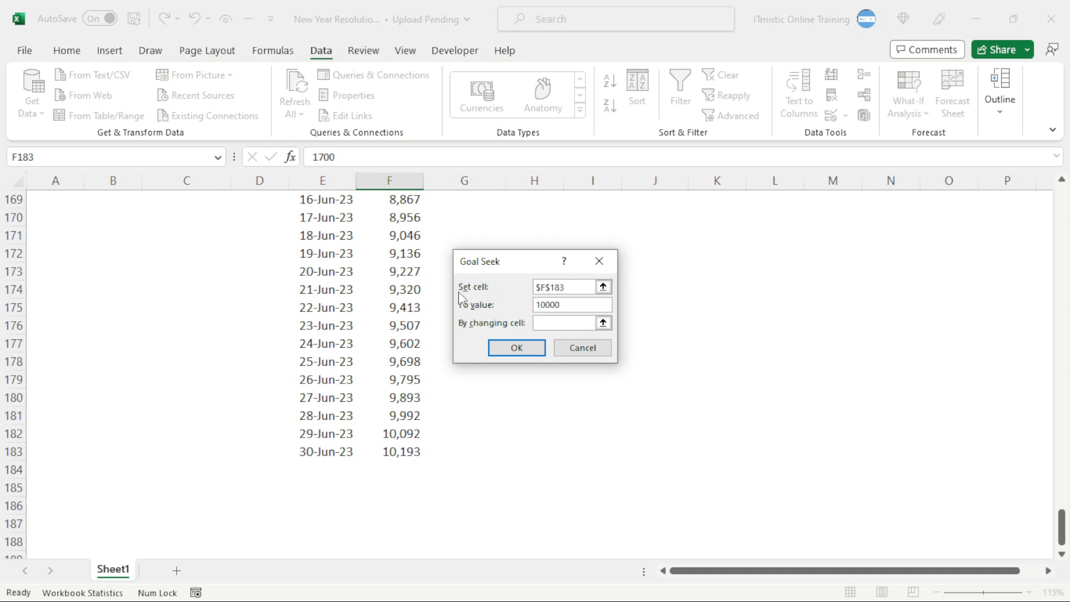
# Use the 1 January steps cell F3 as the changing cell, run Goal Seek and keep its solution.
pyautogui.click(575, 323)
pyautogui.moveTo(1062, 527); pyautogui.dragTo(1062, 207)
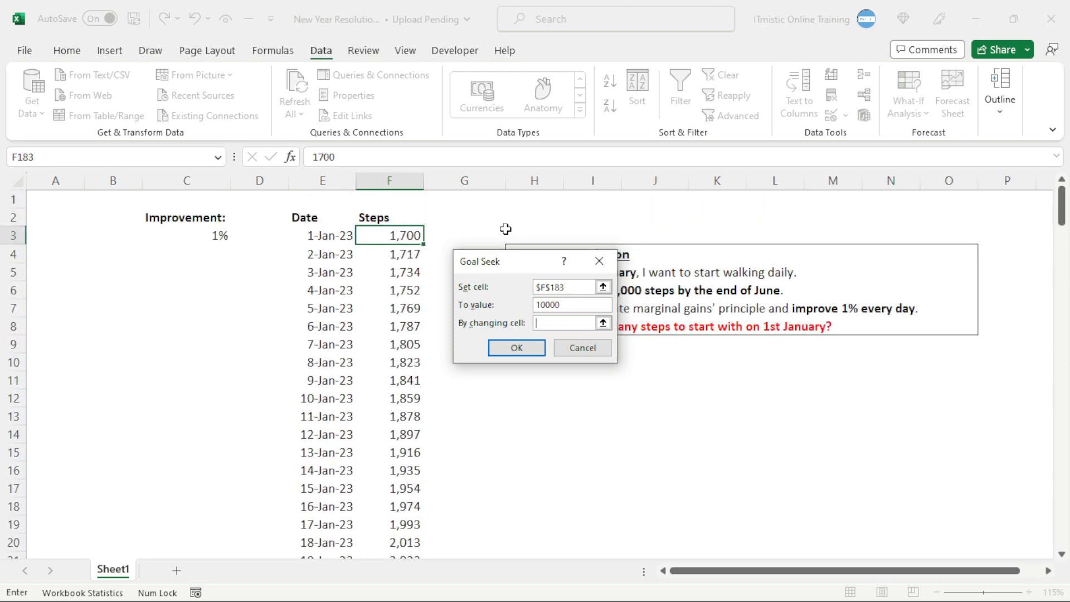
pyautogui.click(373, 234)
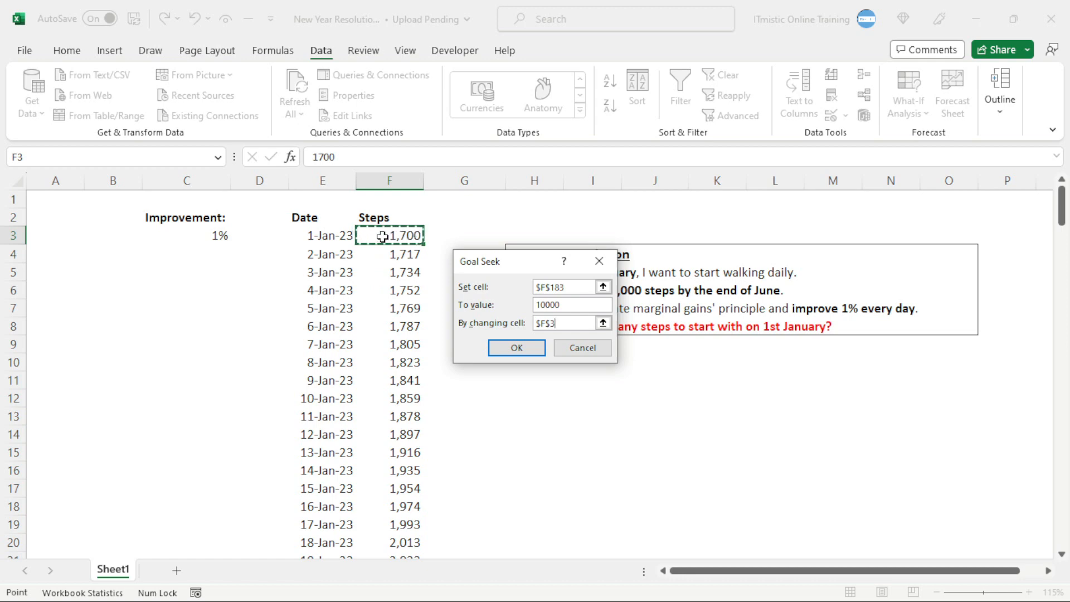
pyautogui.doubleClick(535, 305)
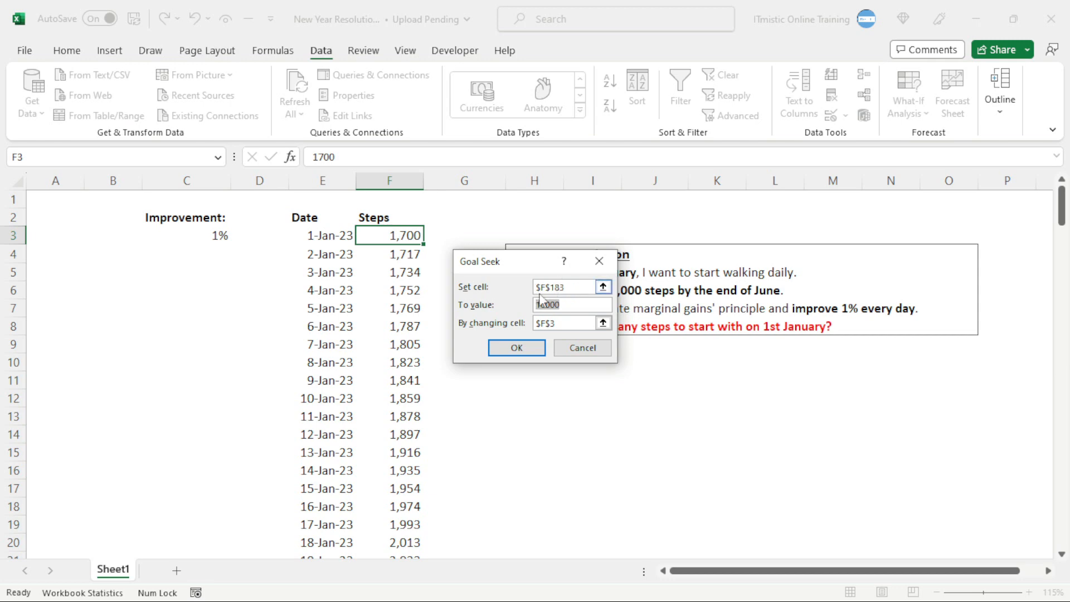
pyautogui.click(505, 349)
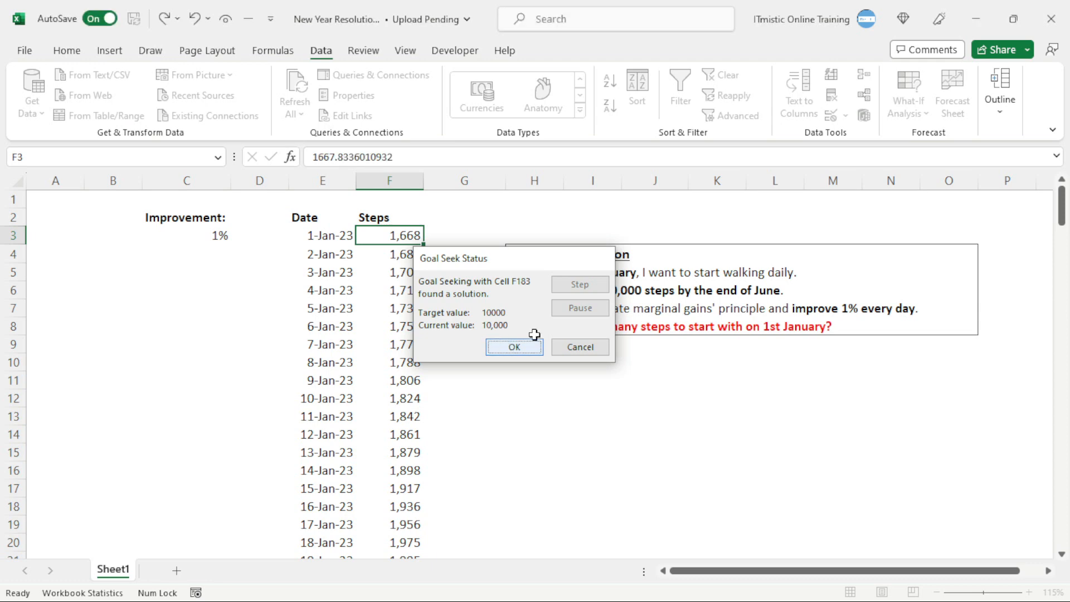
pyautogui.click(503, 347)
# Check the solved starting steps for 1 January against the resulting 30 June figure in the Steps column.
pyautogui.moveTo(1062, 203); pyautogui.dragTo(1062, 527)
pyautogui.click(388, 531)
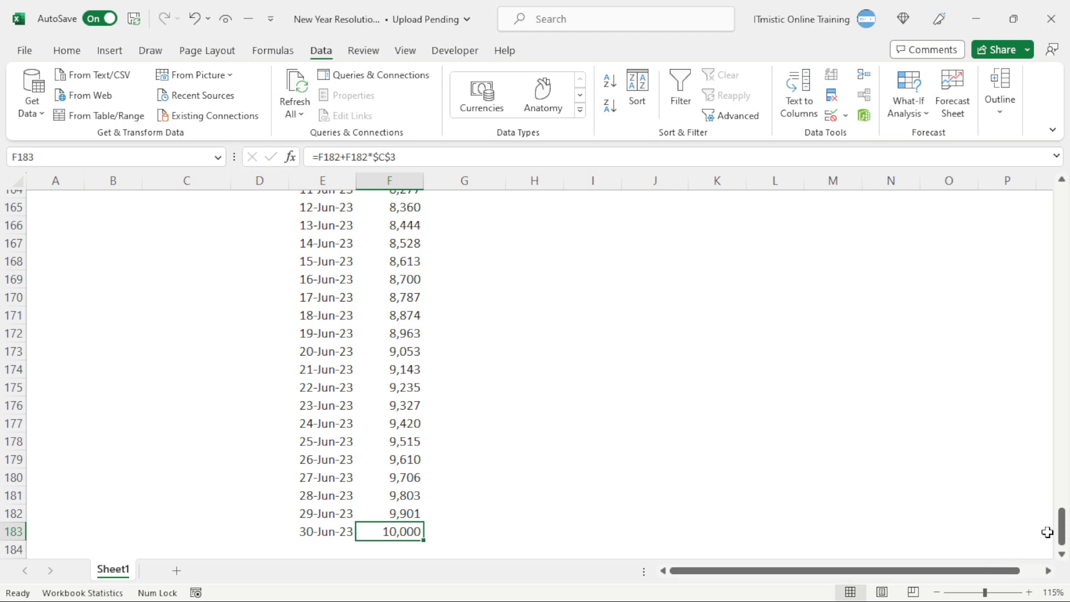
pyautogui.moveTo(1063, 536); pyautogui.dragTo(1062, 200)
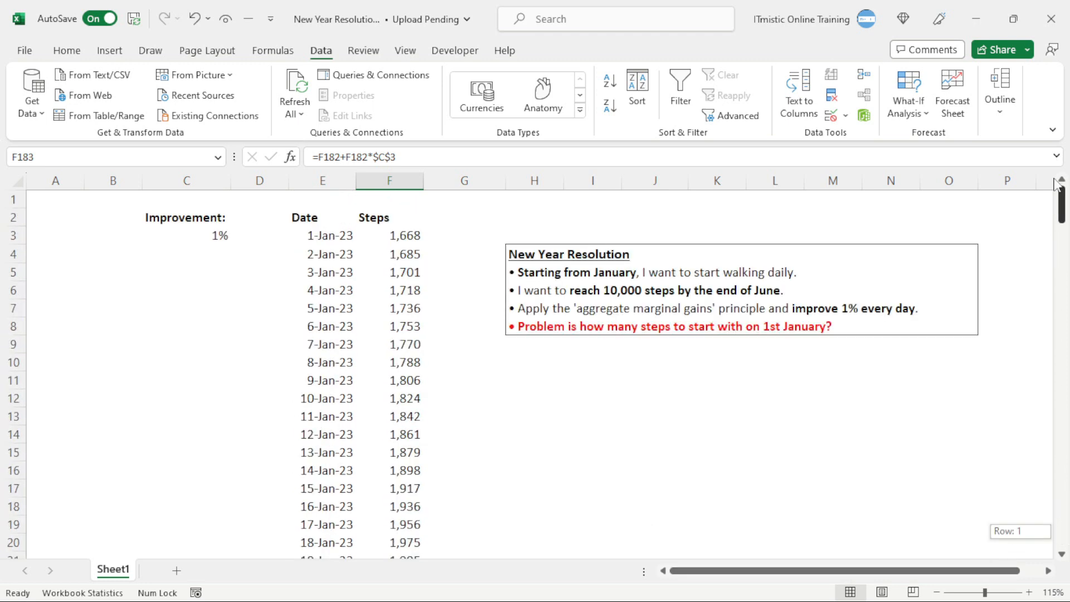
pyautogui.click(373, 235)
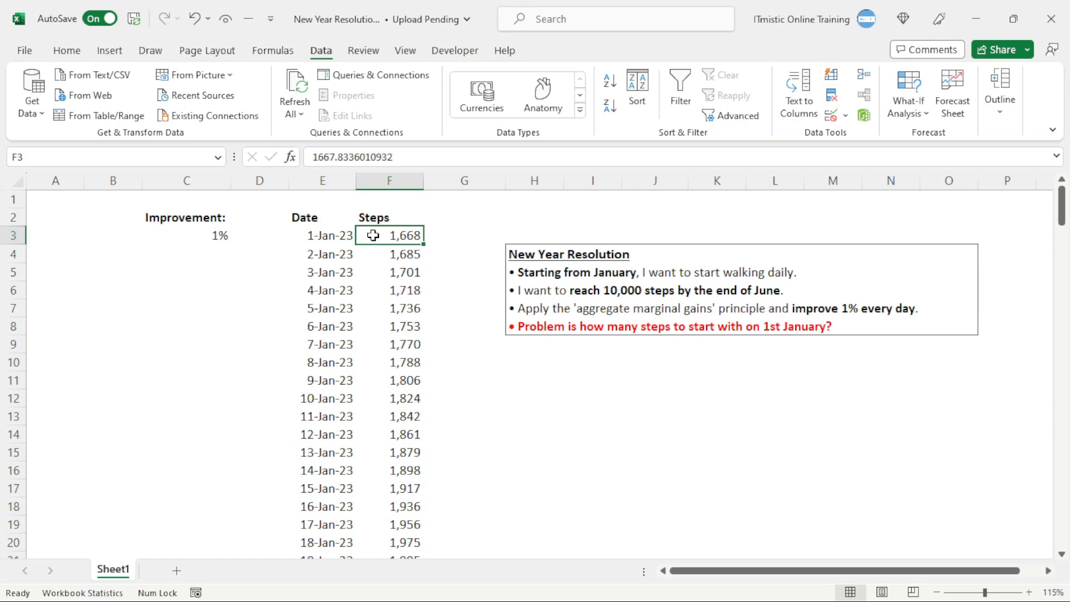
pyautogui.moveTo(1062, 206); pyautogui.dragTo(1052, 534)
pyautogui.click(383, 531)
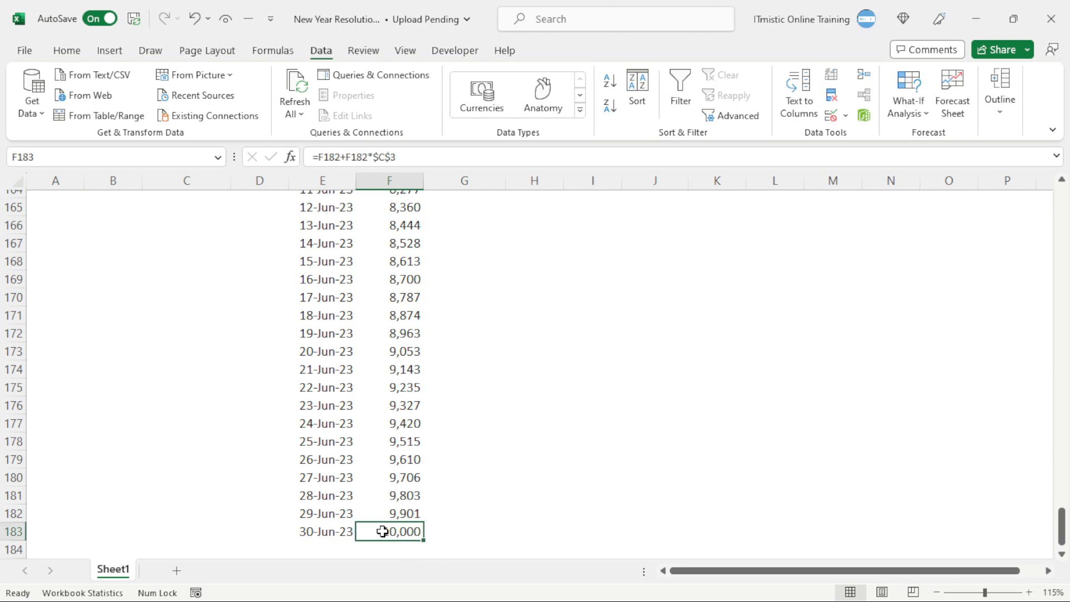
pyautogui.click(322, 531)
pyautogui.click(389, 531)
pyautogui.hotkey('ctrl', 'Up')
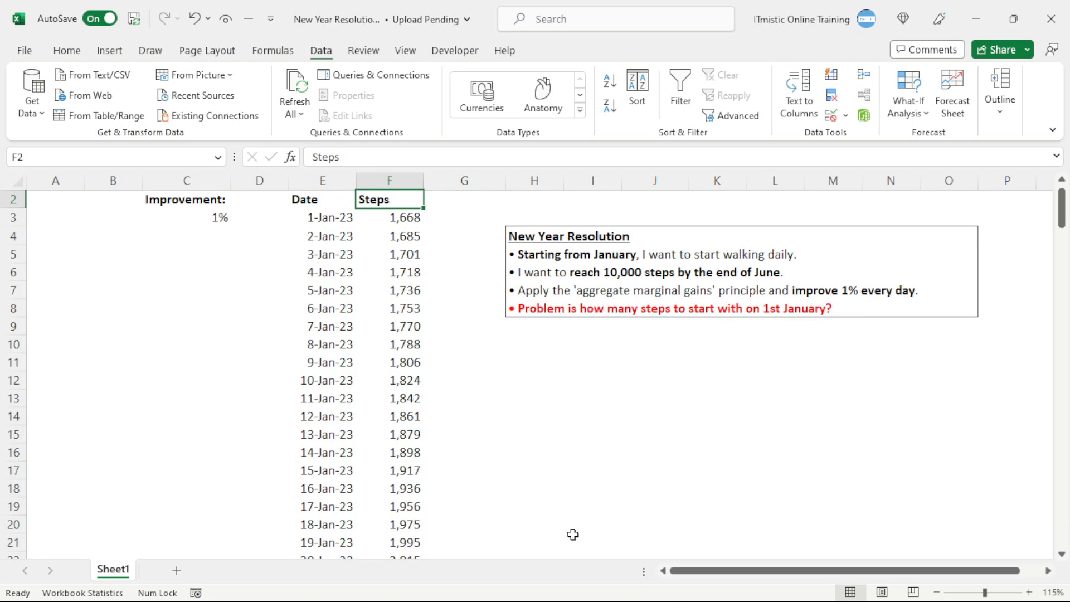
pyautogui.click(909, 95)
pyautogui.click(929, 160)
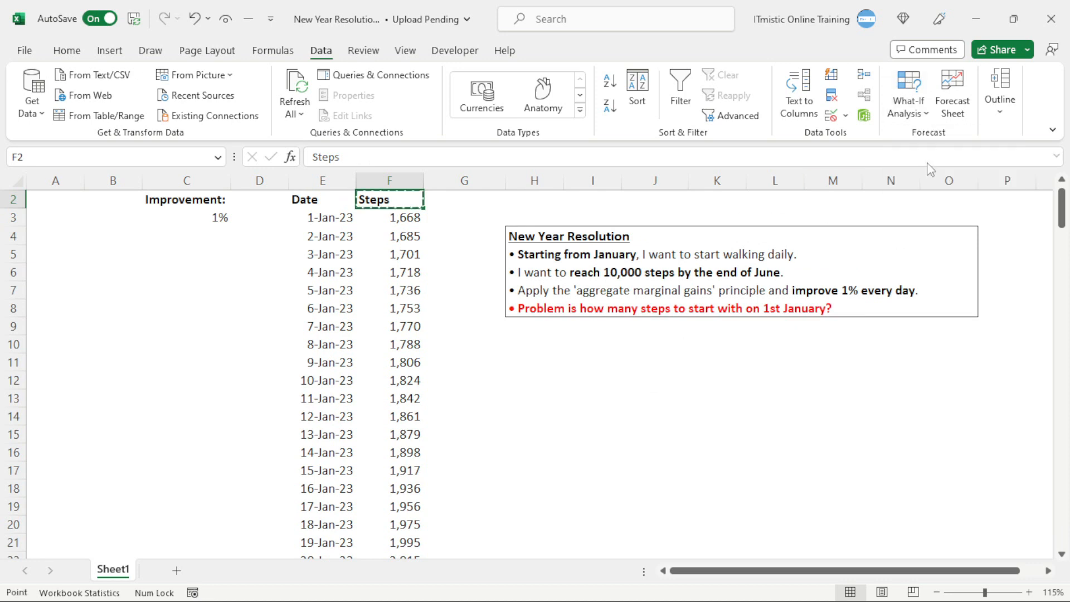
pyautogui.moveTo(550, 239); pyautogui.dragTo(533, 361)
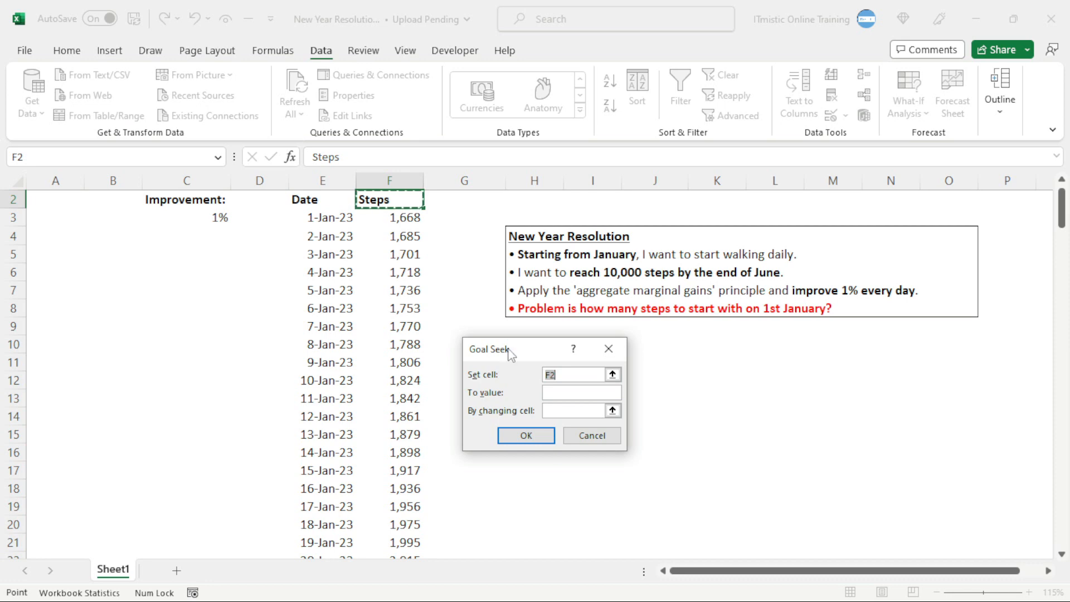
pyautogui.click(576, 439)
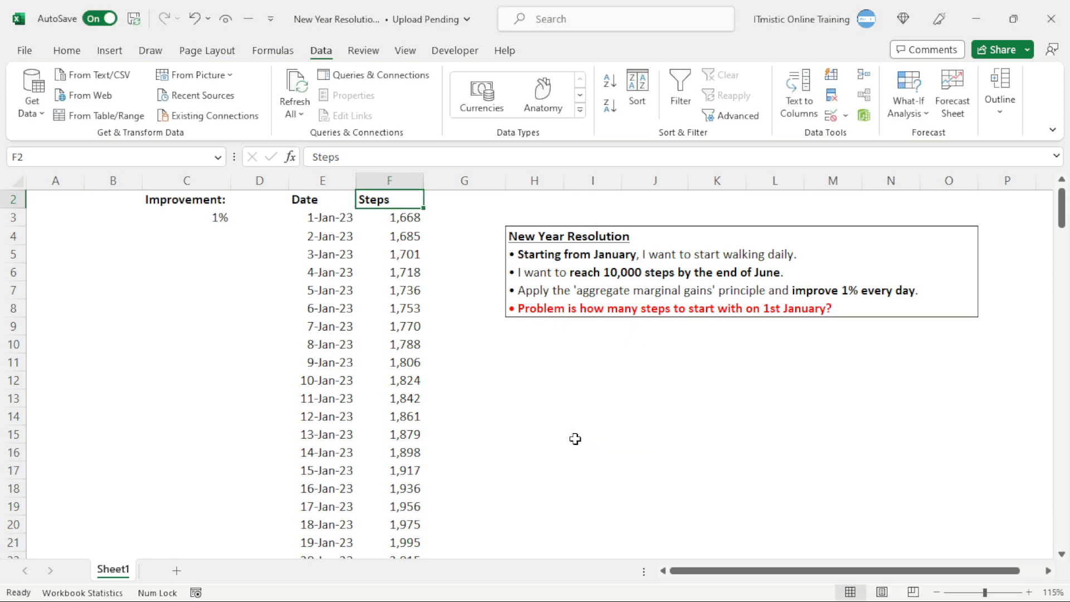